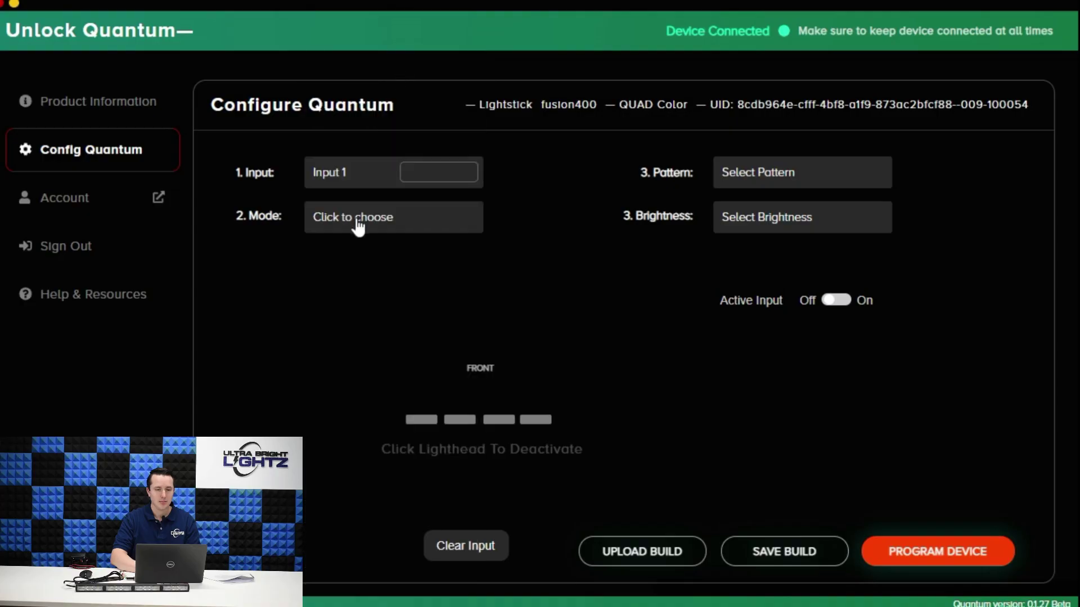
Give Input 1 Flashing mode, the Cluster pattern and 100% brightness.
{"action": "left_click", "coordinate": [354, 222]}
{"action": "left_click", "coordinate": [357, 308]}
{"action": "left_click", "coordinate": [752, 179]}
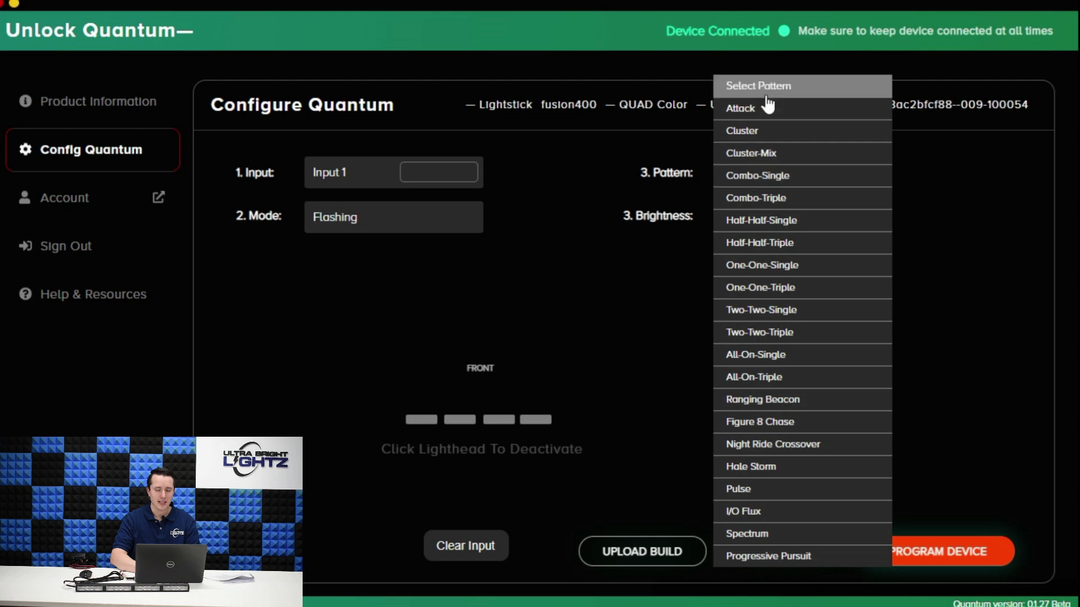
{"action": "left_click", "coordinate": [747, 130]}
{"action": "left_click", "coordinate": [773, 226]}
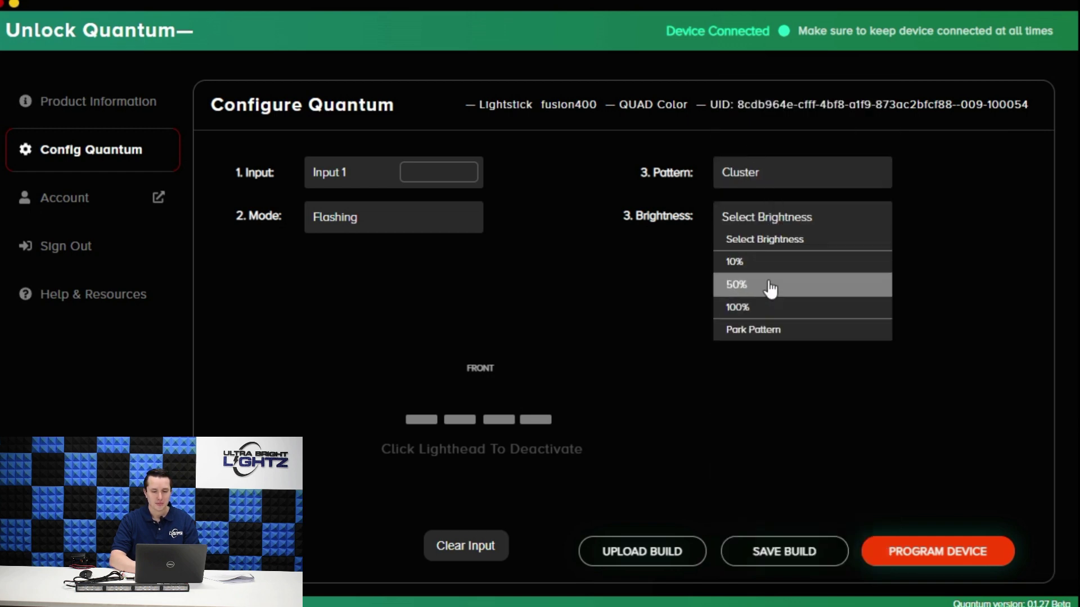
{"action": "left_click", "coordinate": [767, 308]}
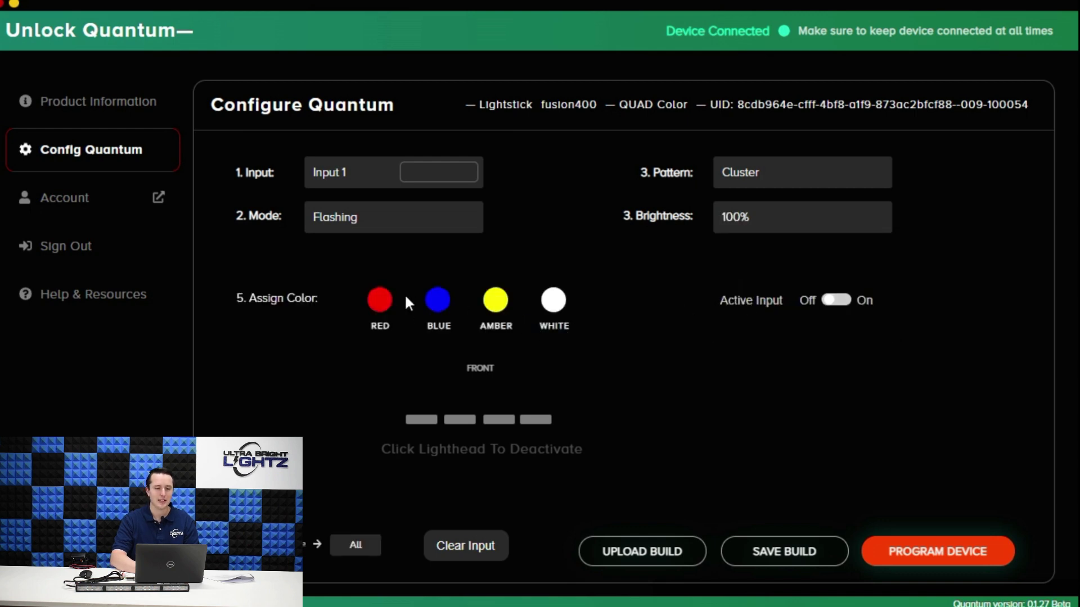
{"action": "left_click", "coordinate": [731, 231]}
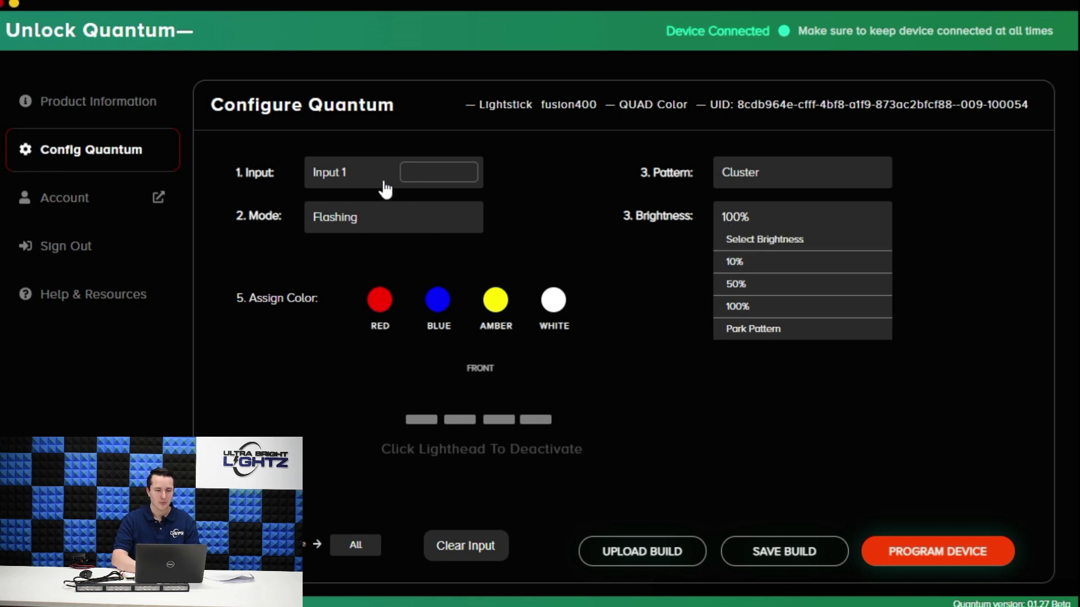
{"action": "left_click", "coordinate": [768, 308]}
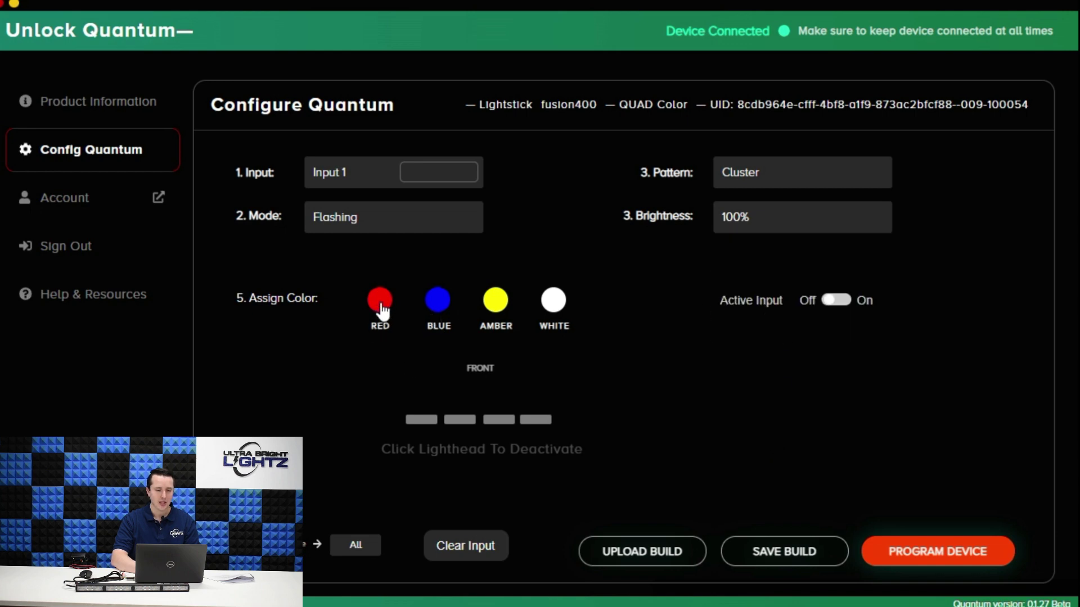
Make all four Input 1 lightheads red, then add blue to the first two.
{"action": "left_click", "coordinate": [355, 543]}
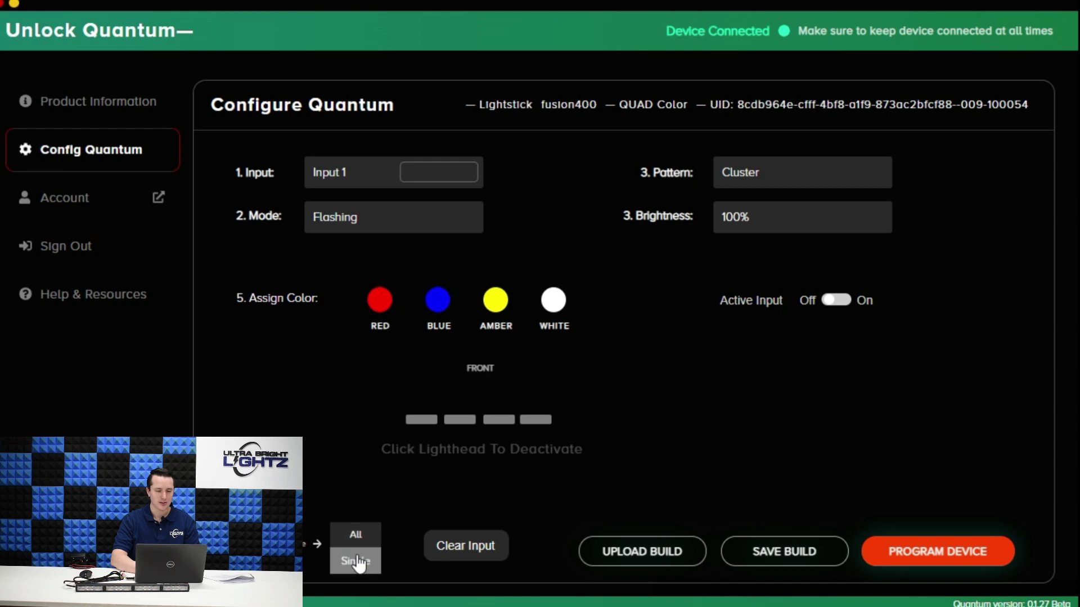
{"action": "left_click", "coordinate": [357, 544]}
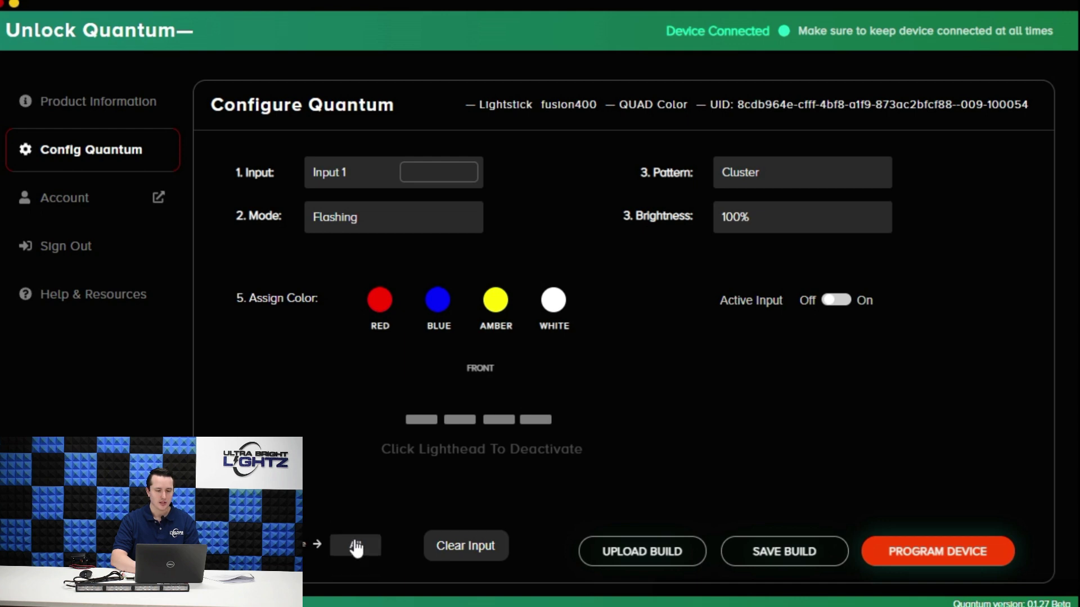
{"action": "left_click", "coordinate": [379, 304]}
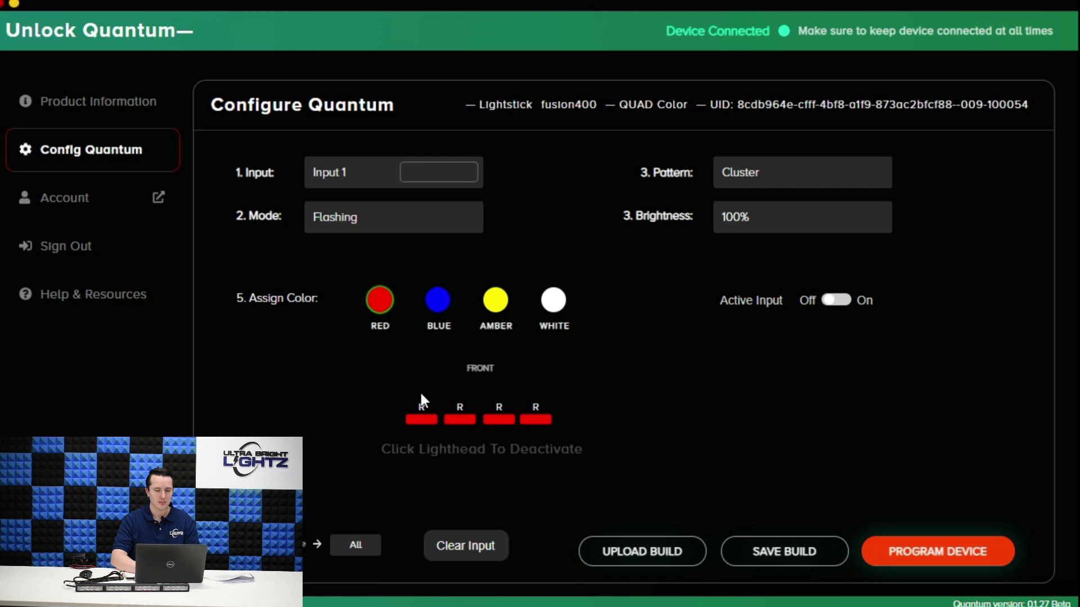
{"action": "left_click", "coordinate": [361, 546]}
{"action": "left_click", "coordinate": [360, 559]}
{"action": "left_click", "coordinate": [420, 421]}
{"action": "left_click", "coordinate": [437, 301]}
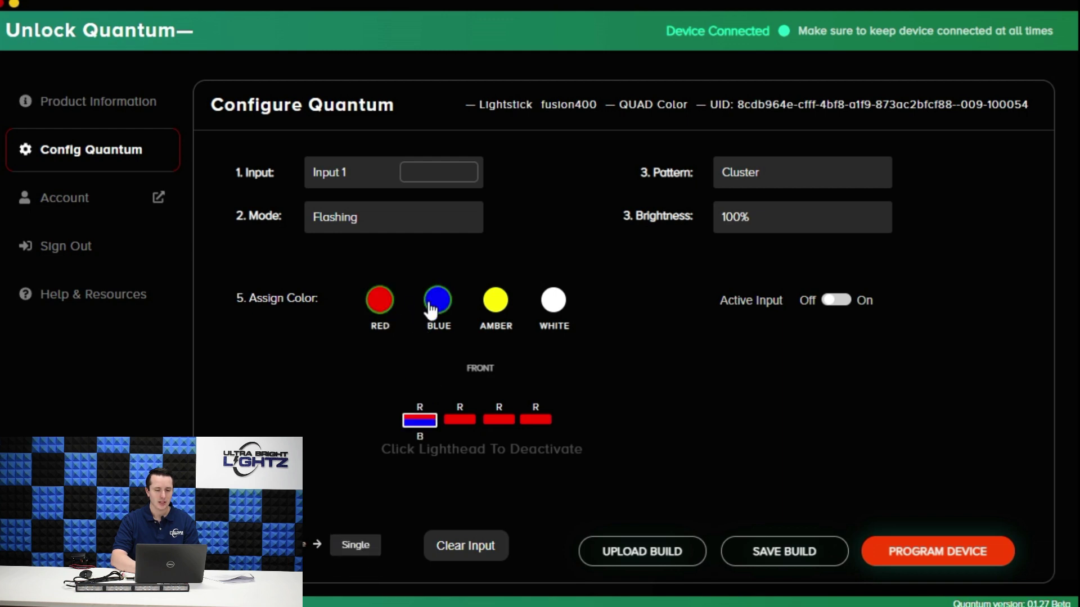
{"action": "left_click", "coordinate": [459, 419]}
{"action": "left_click", "coordinate": [438, 298]}
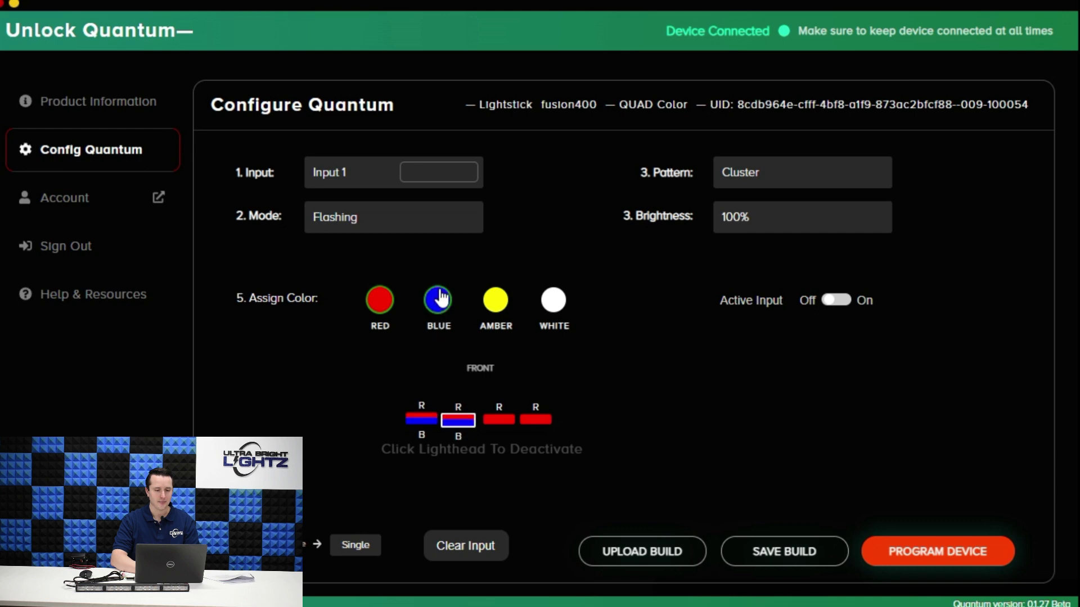
Add amber to the third and fourth lightheads, leaving white off.
{"action": "left_click", "coordinate": [497, 415]}
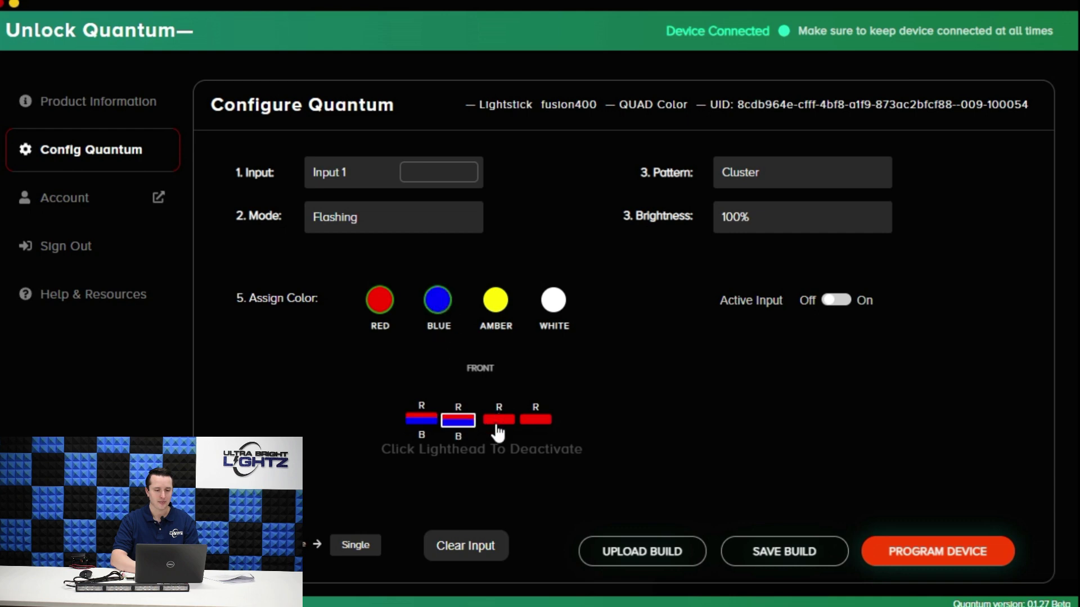
{"action": "left_click", "coordinate": [495, 303]}
{"action": "left_click", "coordinate": [535, 419]}
{"action": "left_click", "coordinate": [494, 301]}
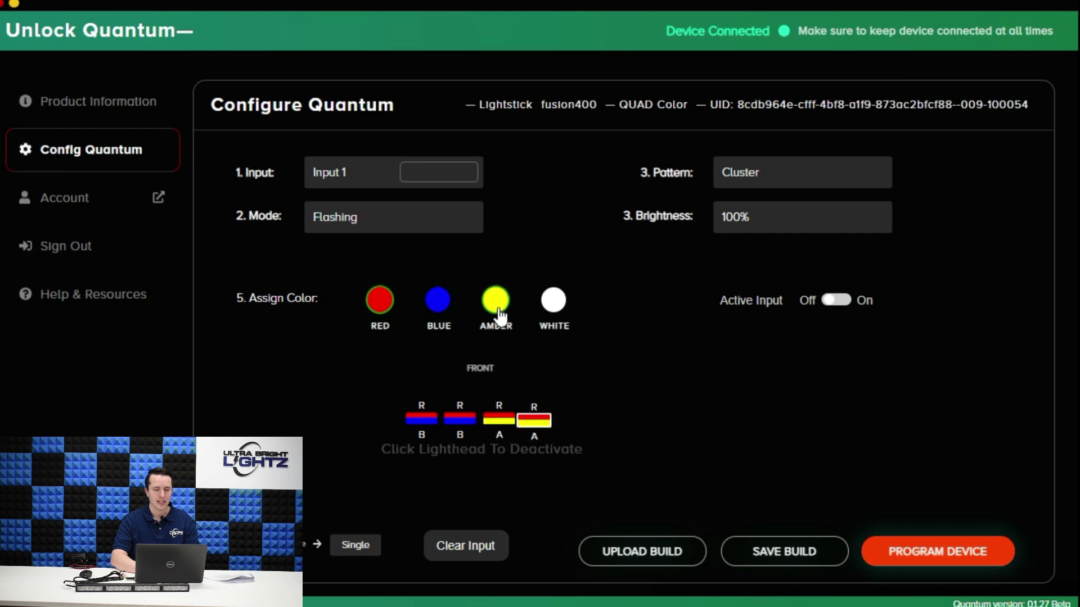
{"action": "left_click", "coordinate": [553, 303]}
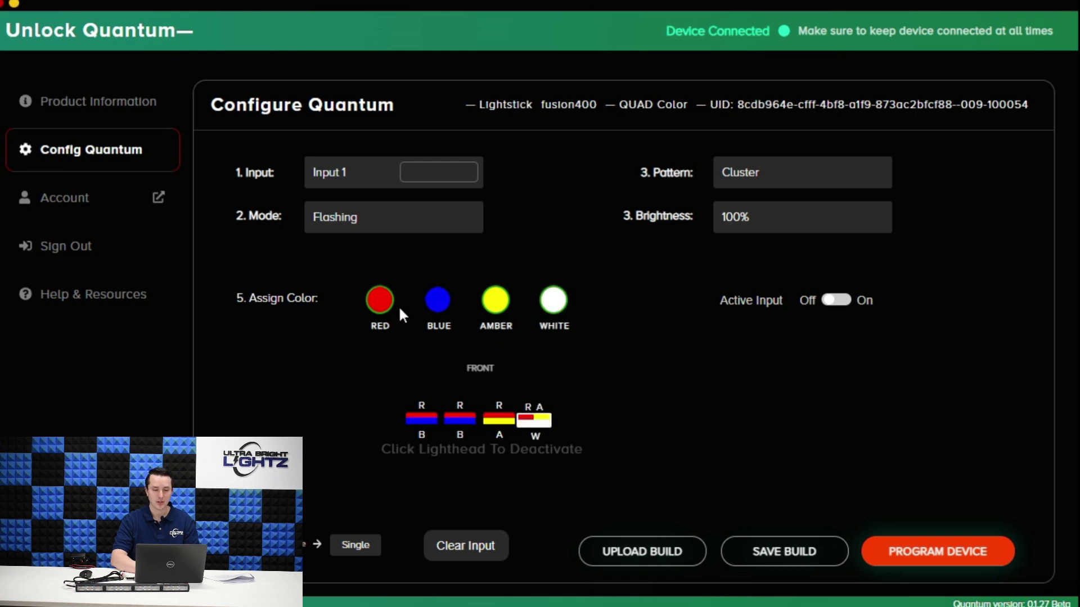
{"action": "left_click", "coordinate": [560, 304]}
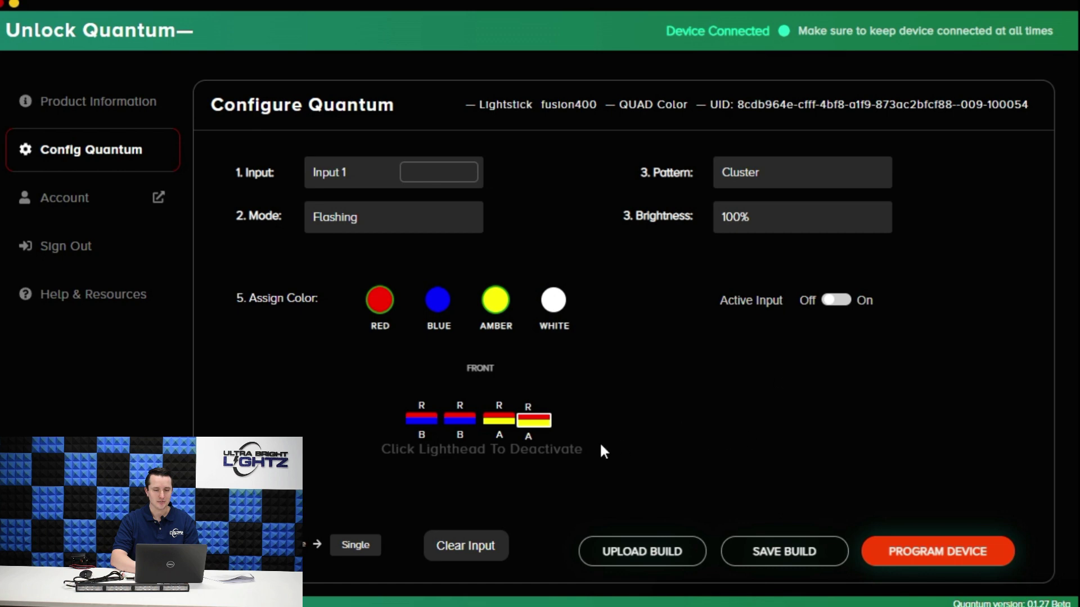
{"action": "left_click", "coordinate": [345, 175]}
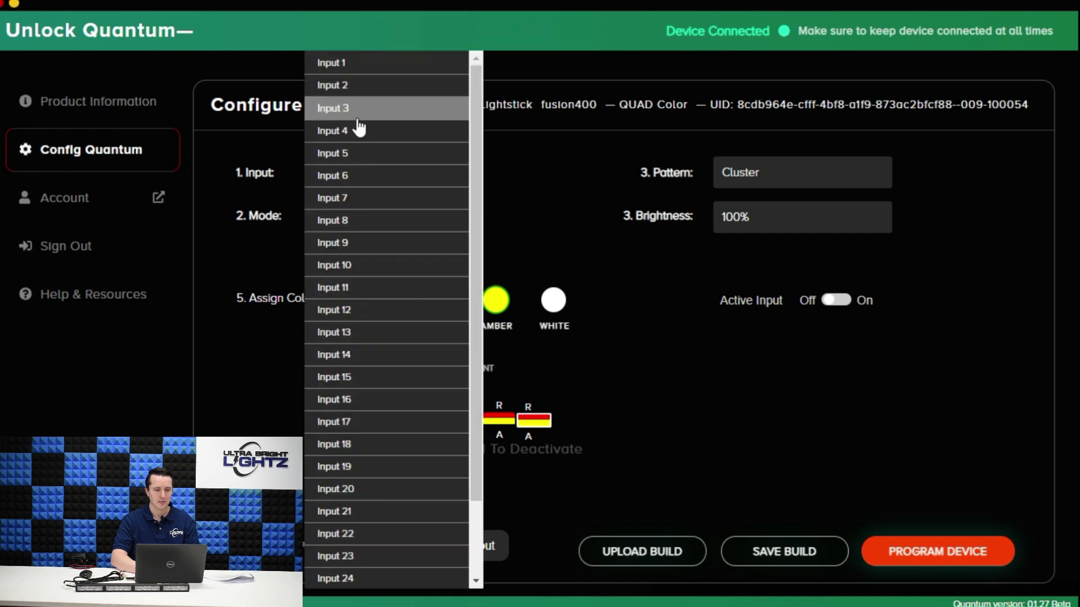
Configure Input 2 as Tail Signal at 100% brightness with all lightheads red.
{"action": "left_click", "coordinate": [357, 86]}
{"action": "left_click", "coordinate": [369, 216]}
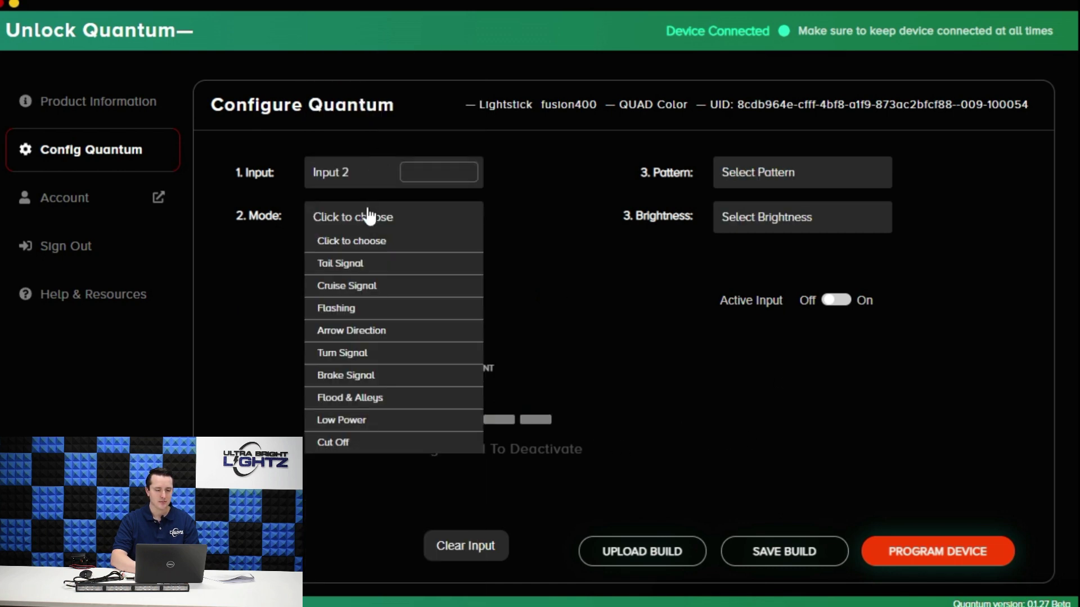
{"action": "left_click", "coordinate": [359, 267]}
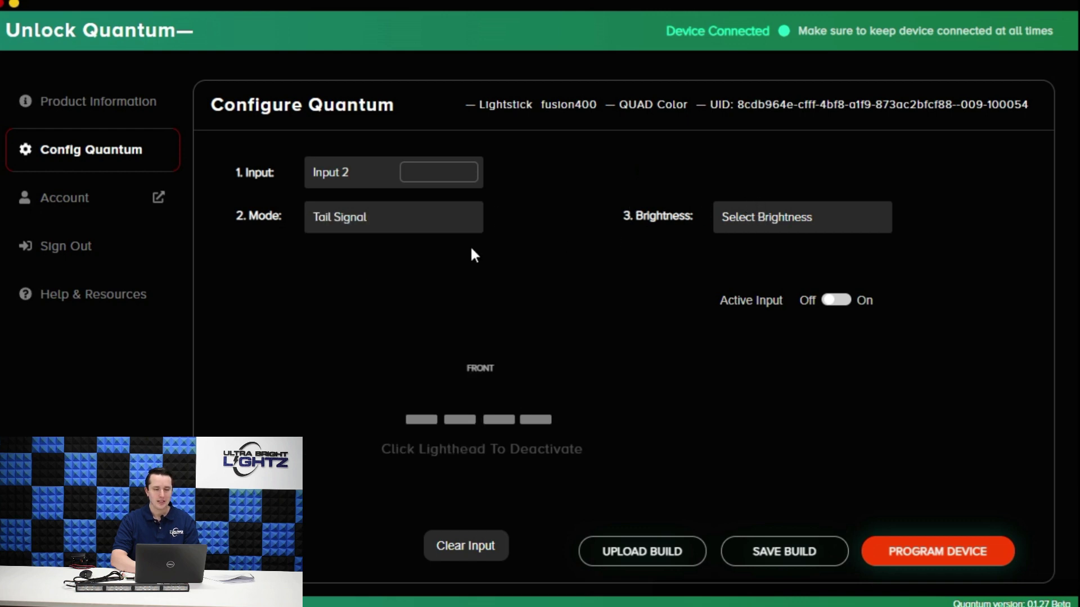
{"action": "left_click", "coordinate": [799, 224]}
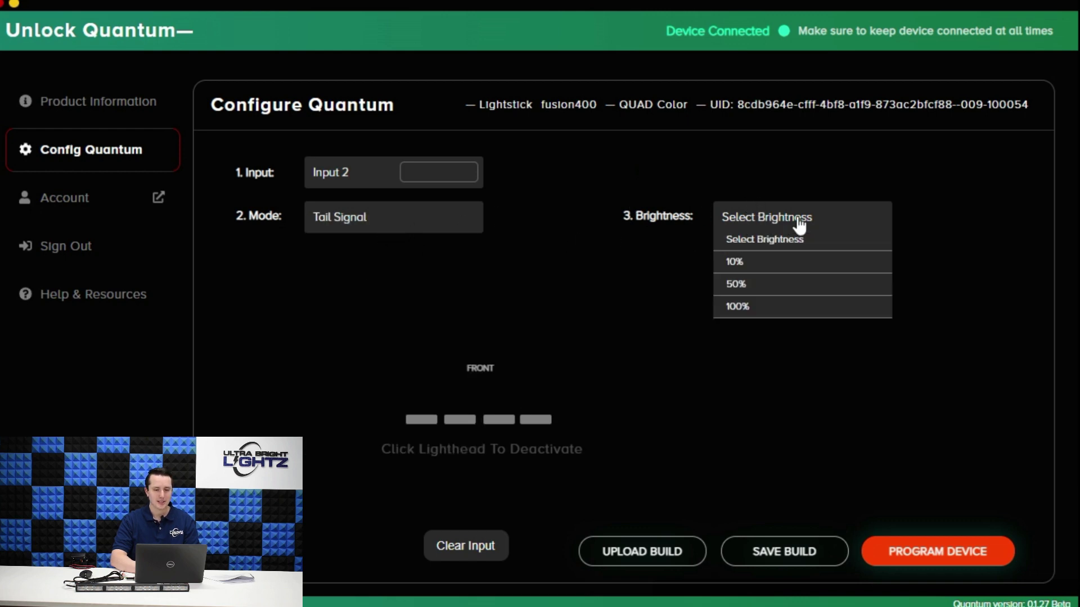
{"action": "left_click", "coordinate": [762, 306]}
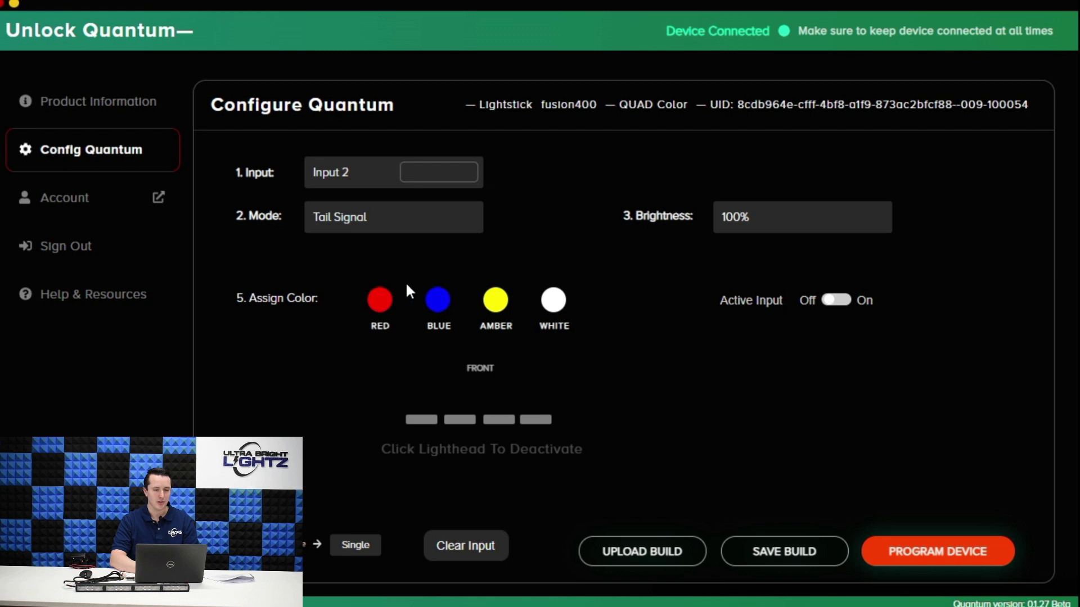
{"action": "left_click", "coordinate": [355, 547]}
{"action": "left_click", "coordinate": [356, 540]}
{"action": "left_click", "coordinate": [380, 300]}
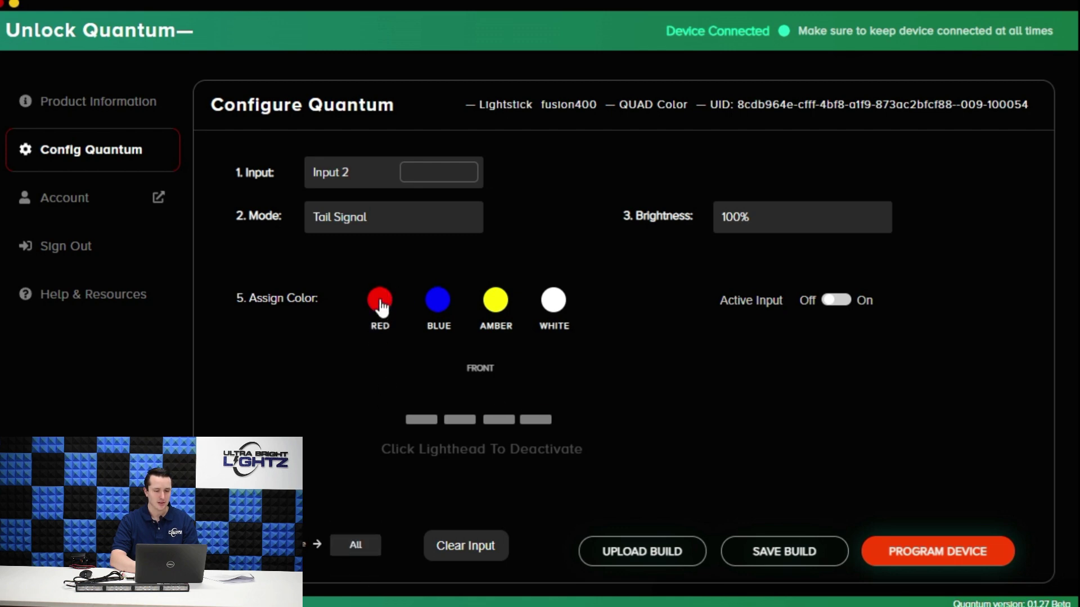
Configure Input 3 as Cruise Signal at 50% brightness with all lightheads white.
{"action": "left_click", "coordinate": [358, 180]}
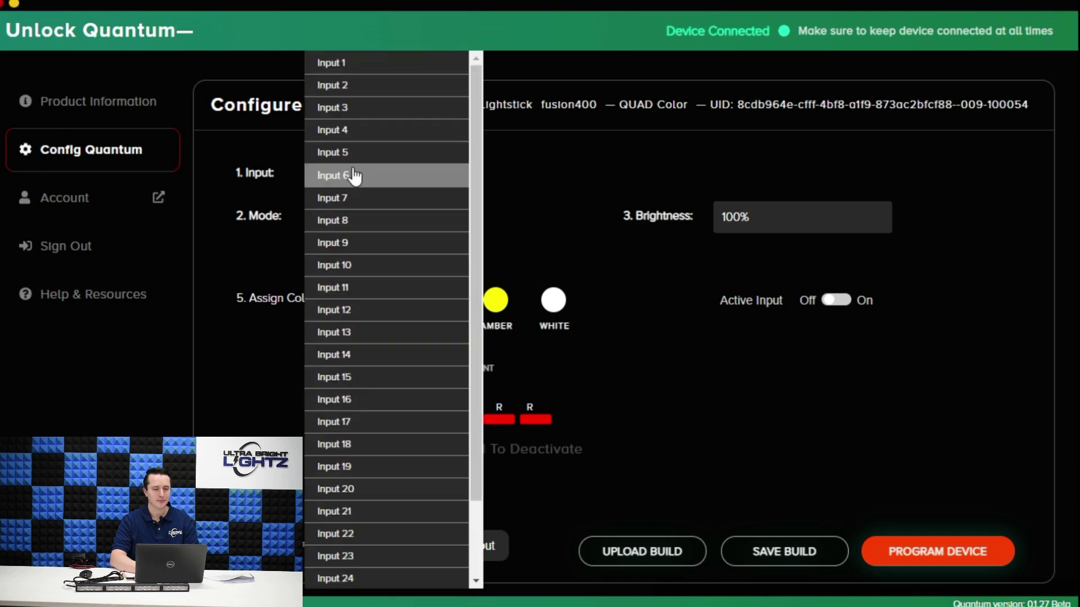
{"action": "left_click", "coordinate": [363, 112]}
{"action": "left_click", "coordinate": [391, 223]}
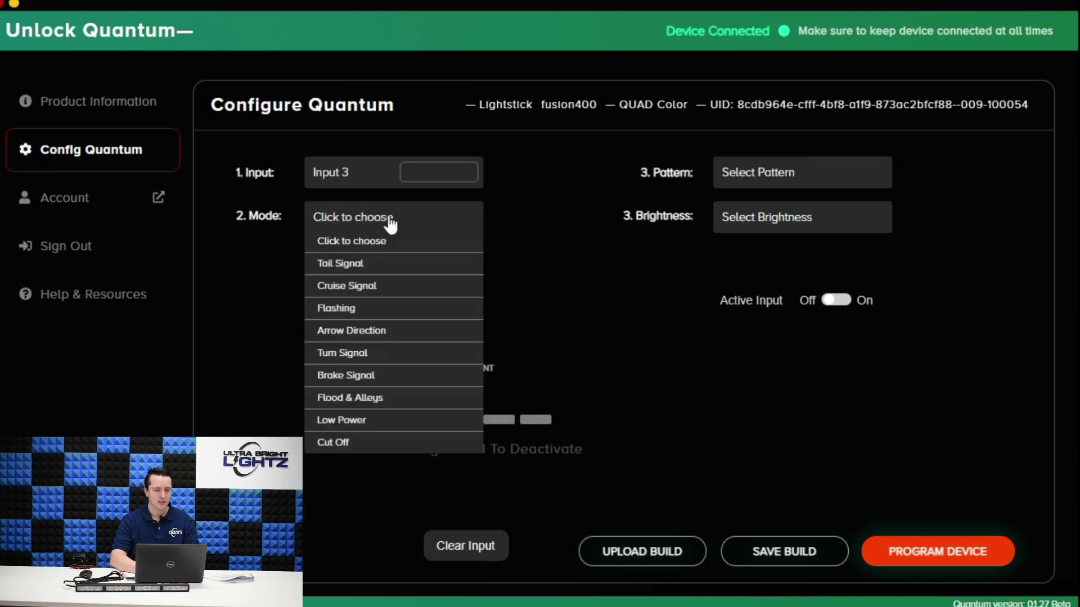
{"action": "left_click", "coordinate": [394, 287]}
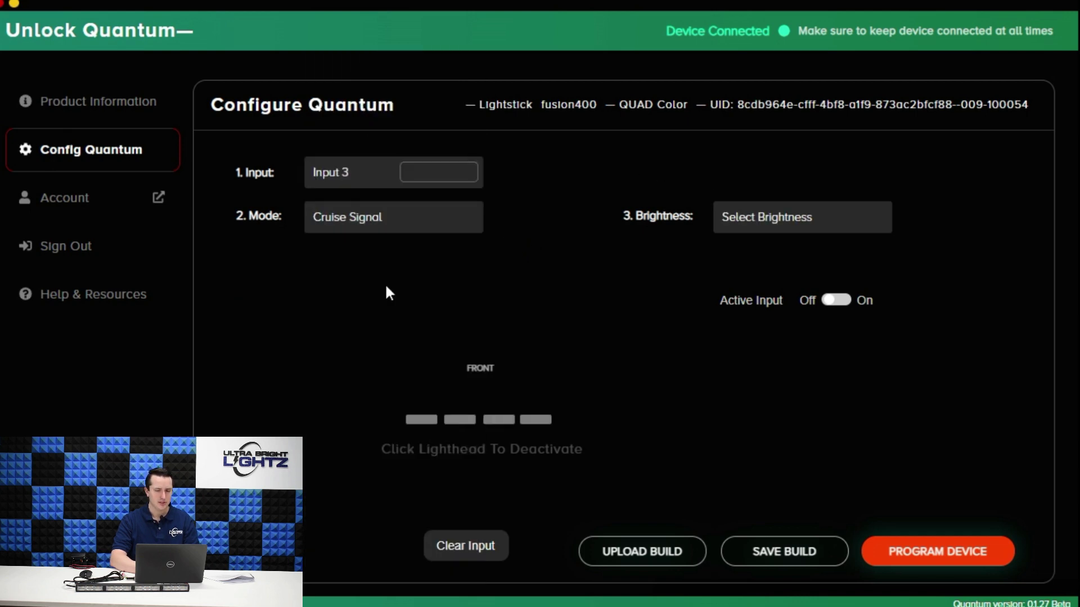
{"action": "left_click", "coordinate": [730, 217]}
{"action": "left_click", "coordinate": [736, 285]}
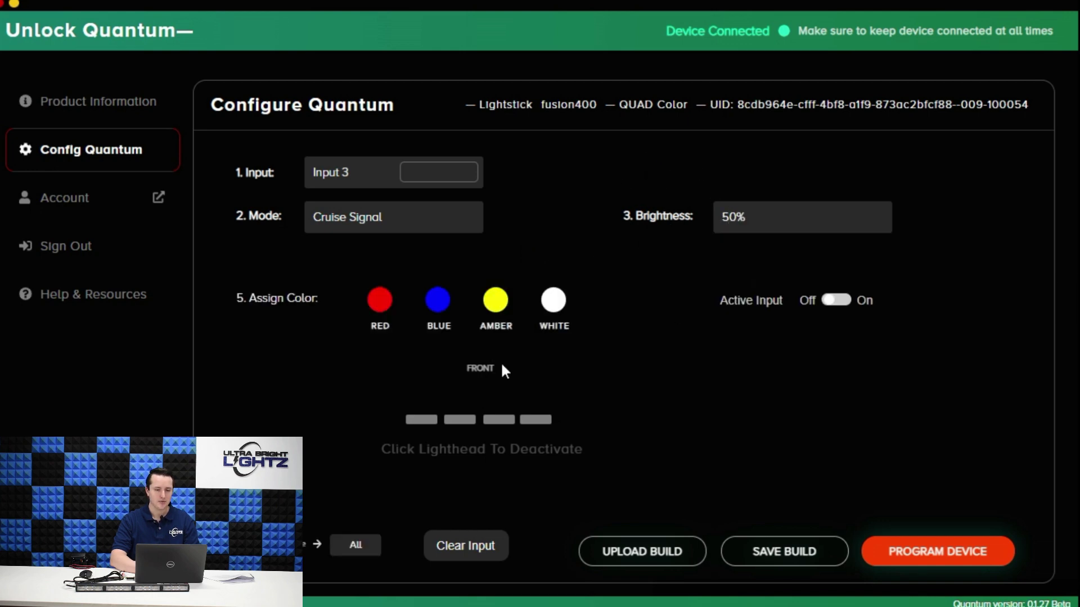
{"action": "left_click", "coordinate": [563, 308]}
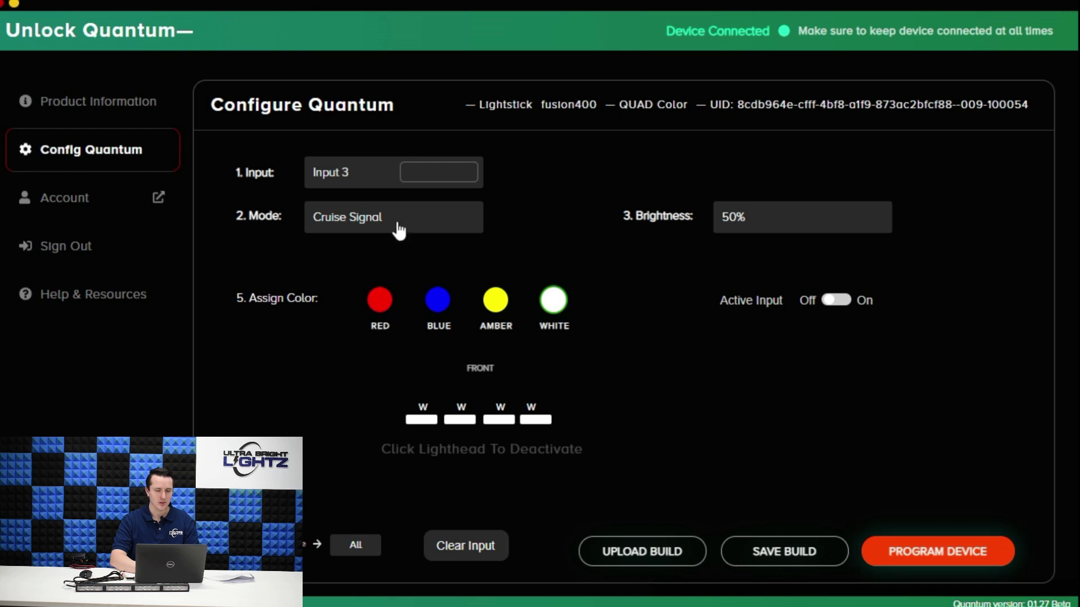
{"action": "left_click", "coordinate": [367, 183]}
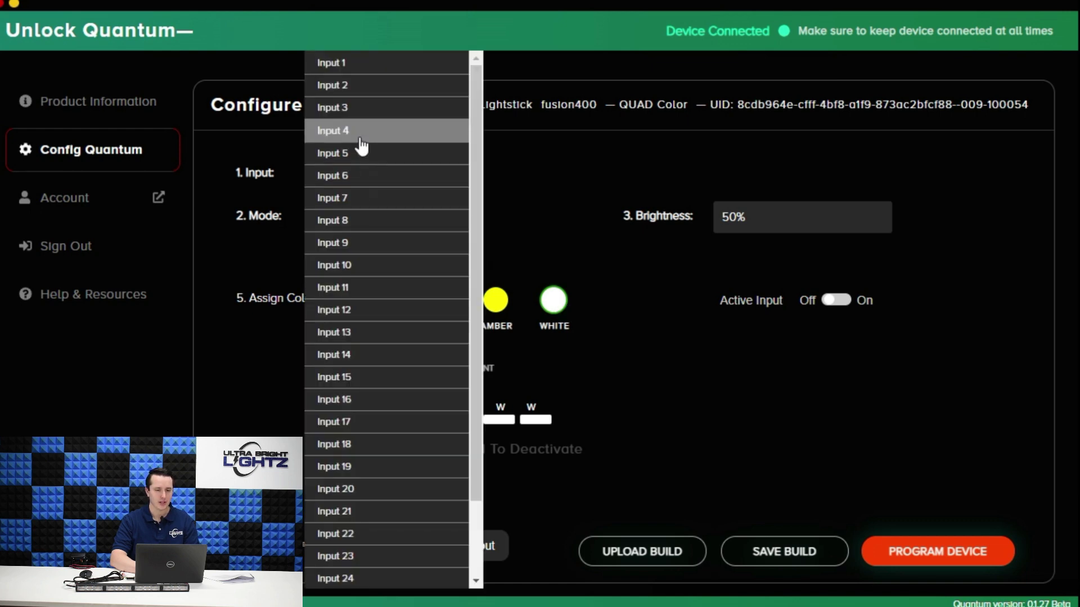
Give Input 4 Flood & Alleys mode with all four lightheads white.
{"action": "left_click", "coordinate": [360, 137]}
{"action": "left_click", "coordinate": [357, 224]}
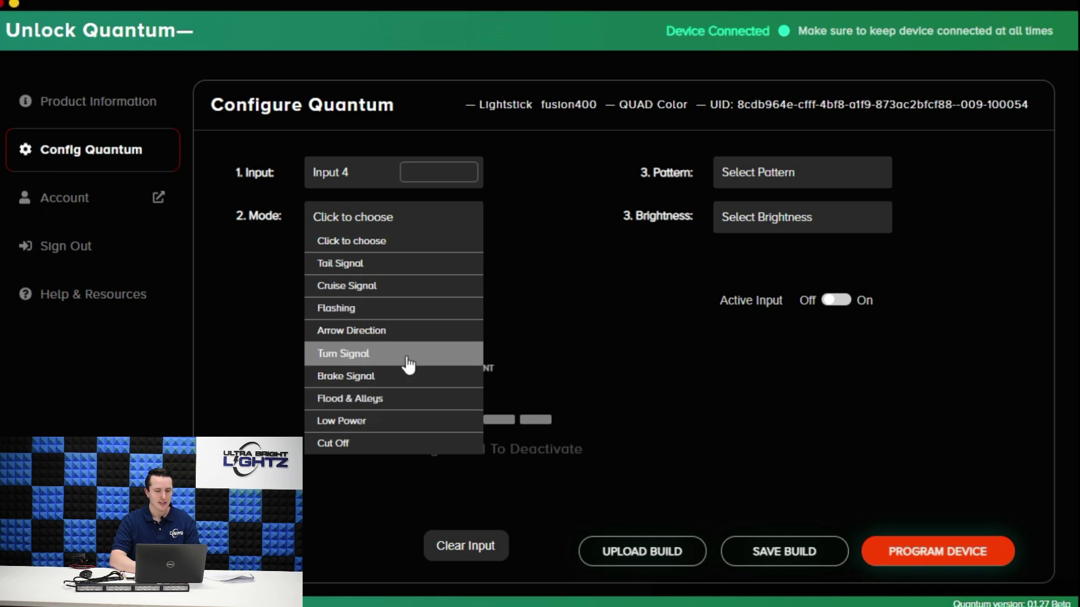
{"action": "left_click", "coordinate": [343, 400]}
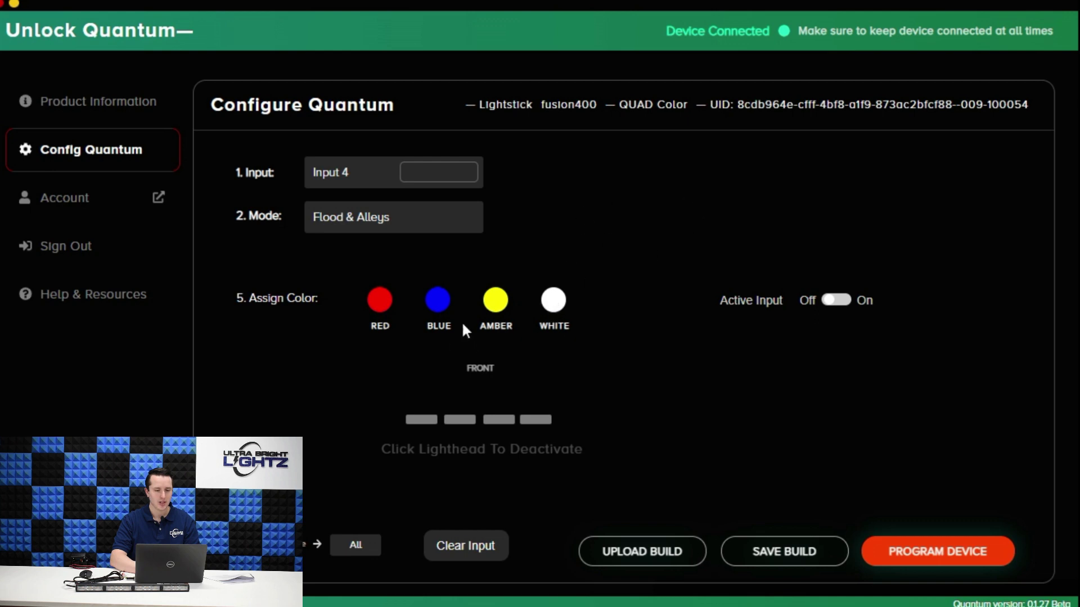
{"action": "left_click", "coordinate": [558, 301]}
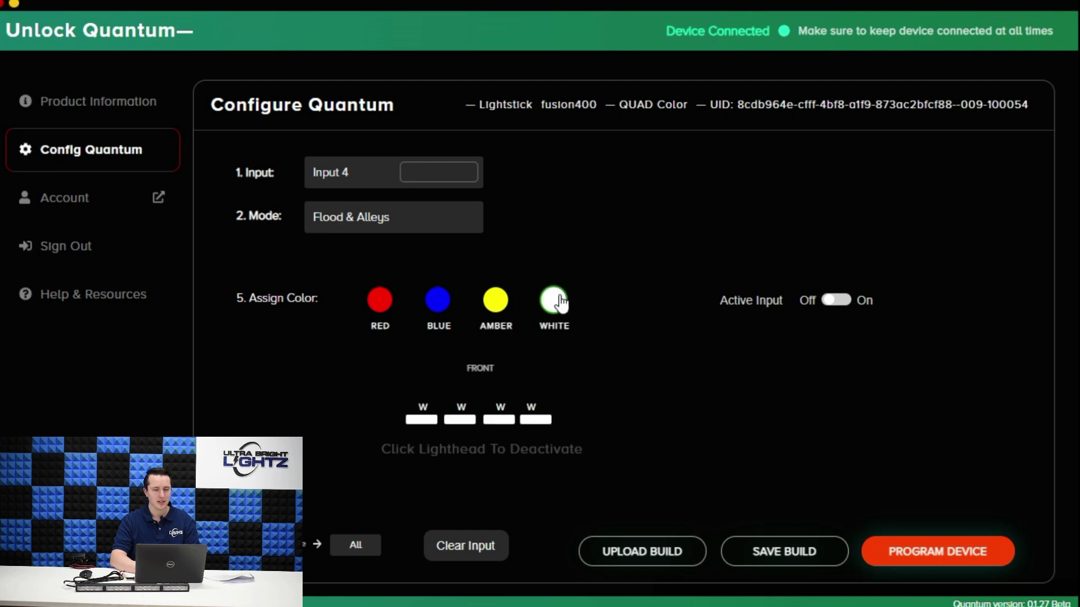
{"action": "left_click", "coordinate": [364, 175]}
Configure Input 5 as Turn Signal at 50% with only the fourth lighthead amber.
{"action": "left_click", "coordinate": [357, 155]}
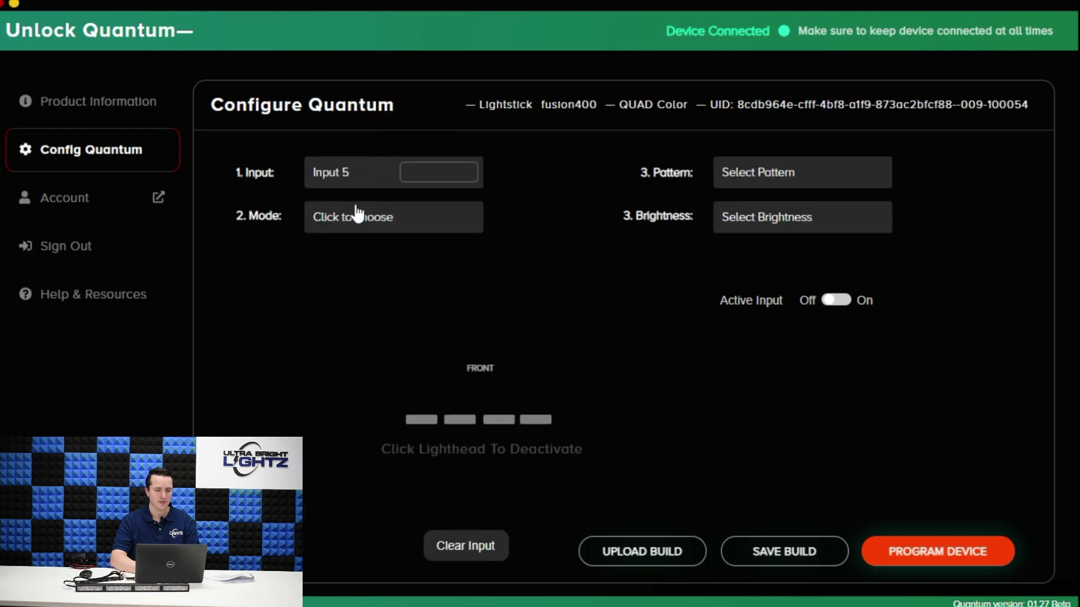
{"action": "left_click", "coordinate": [357, 214]}
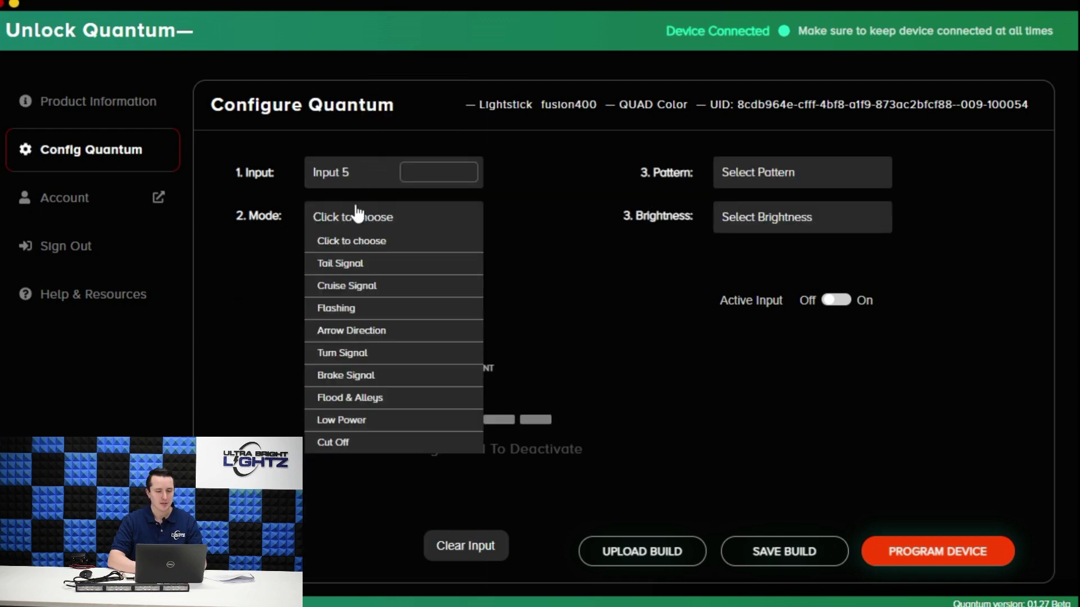
{"action": "left_click", "coordinate": [379, 353]}
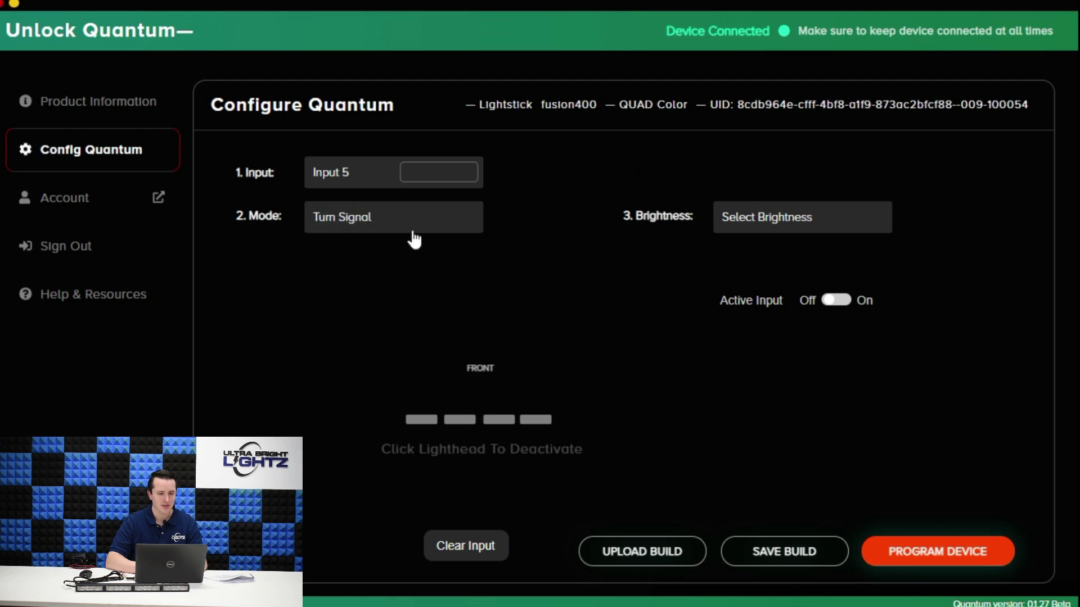
{"action": "left_click", "coordinate": [773, 221]}
{"action": "left_click", "coordinate": [764, 288]}
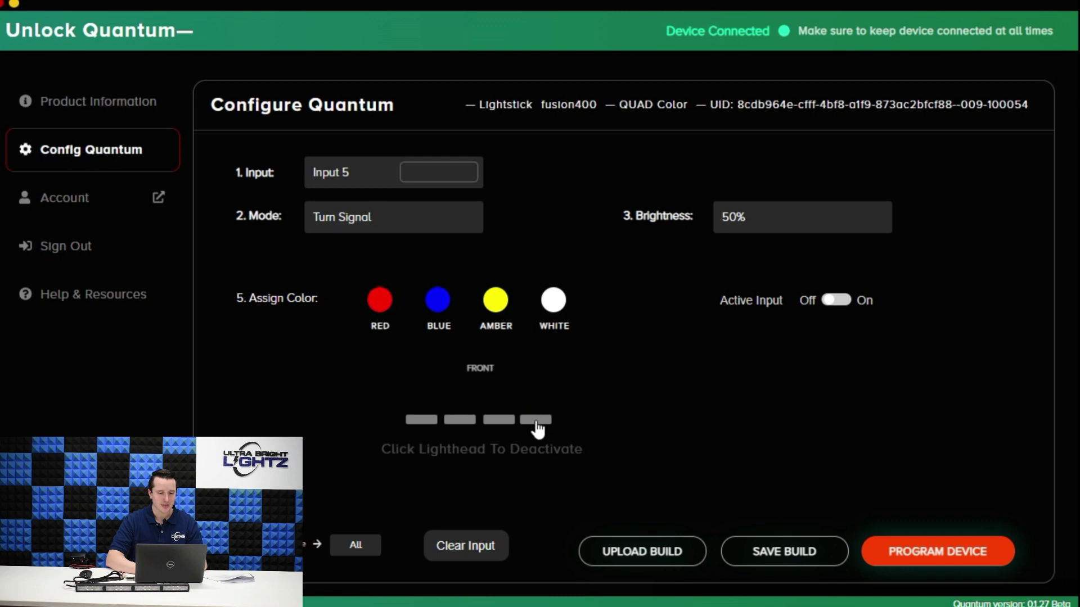
{"action": "left_click", "coordinate": [373, 549]}
{"action": "left_click", "coordinate": [366, 560]}
{"action": "left_click", "coordinate": [495, 299]}
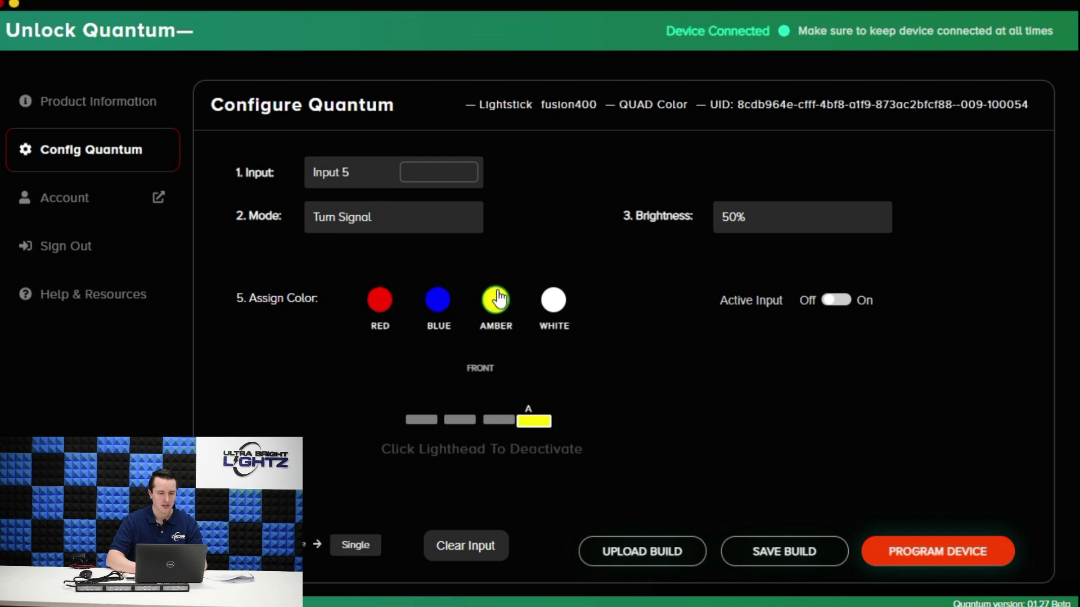
Configure Input 6 as Turn Signal at 50% with the first lighthead amber.
{"action": "left_click", "coordinate": [339, 172]}
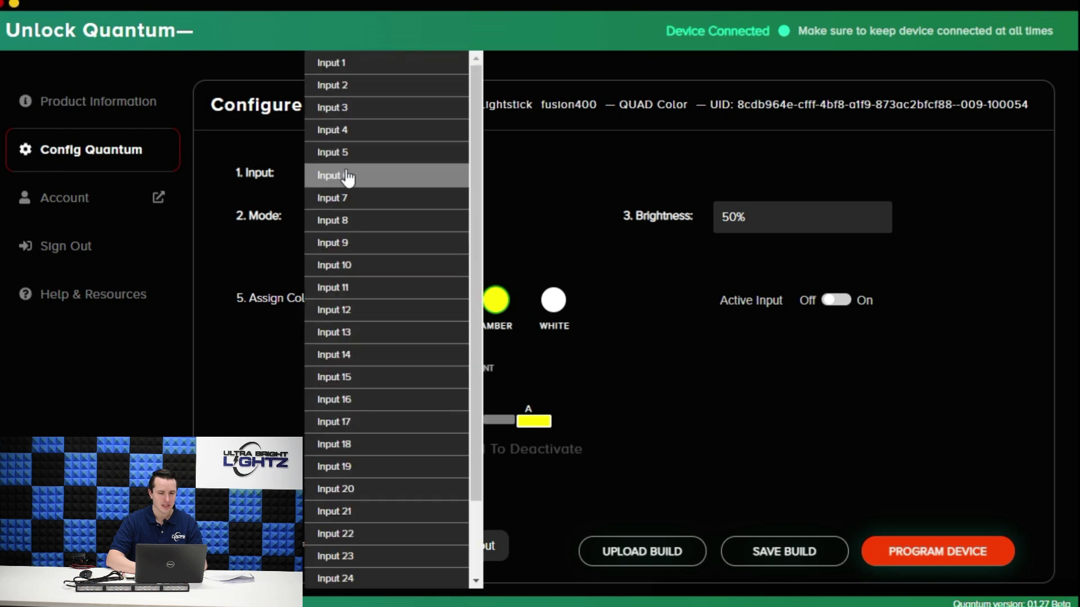
{"action": "left_click", "coordinate": [355, 176]}
{"action": "left_click", "coordinate": [371, 236]}
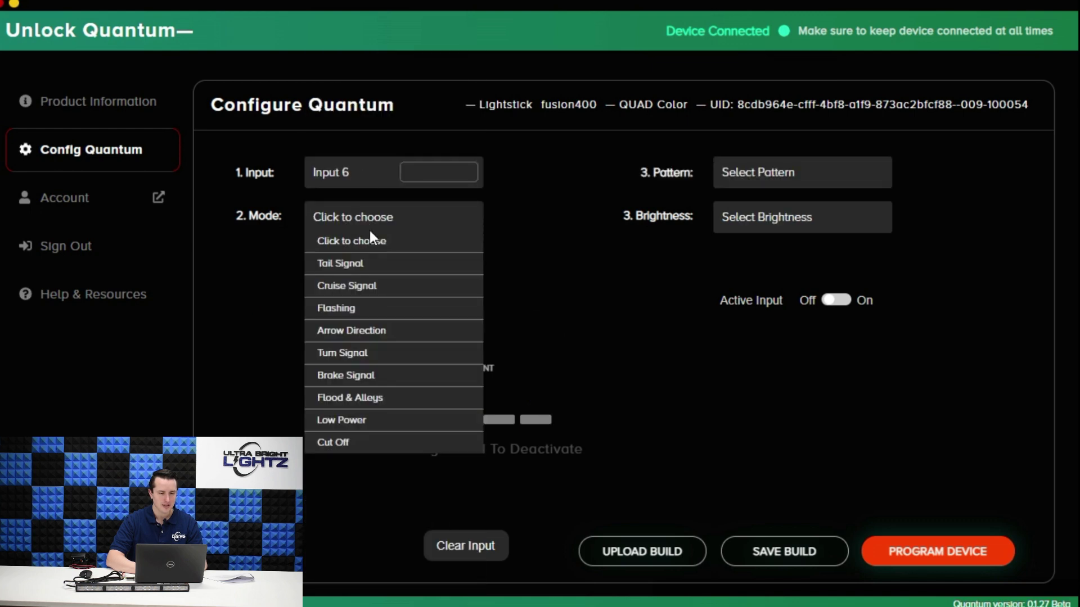
{"action": "left_click", "coordinate": [373, 355]}
{"action": "left_click", "coordinate": [751, 230]}
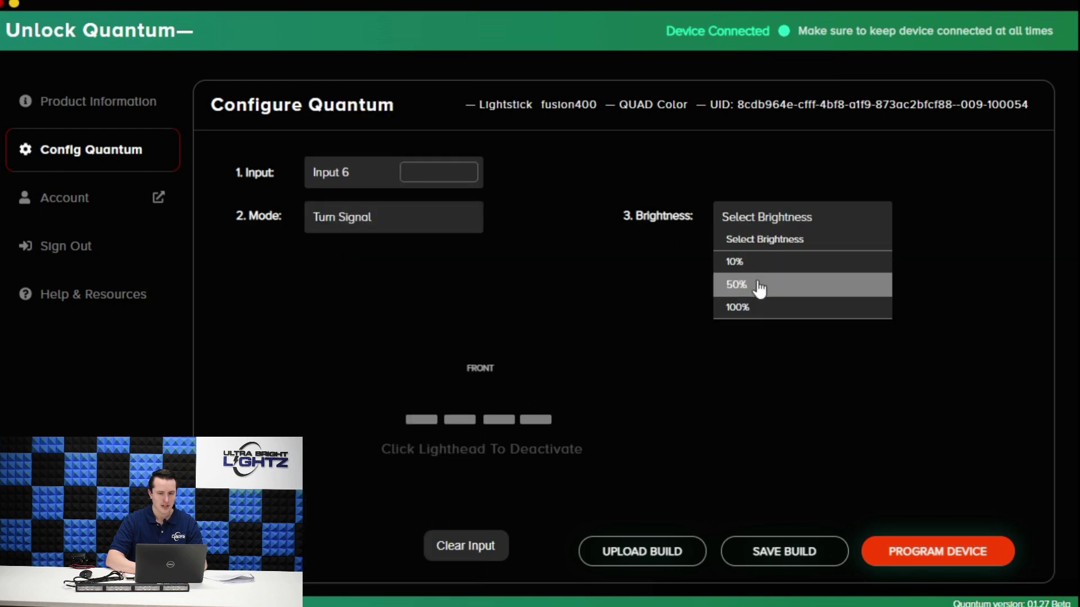
{"action": "left_click", "coordinate": [759, 284]}
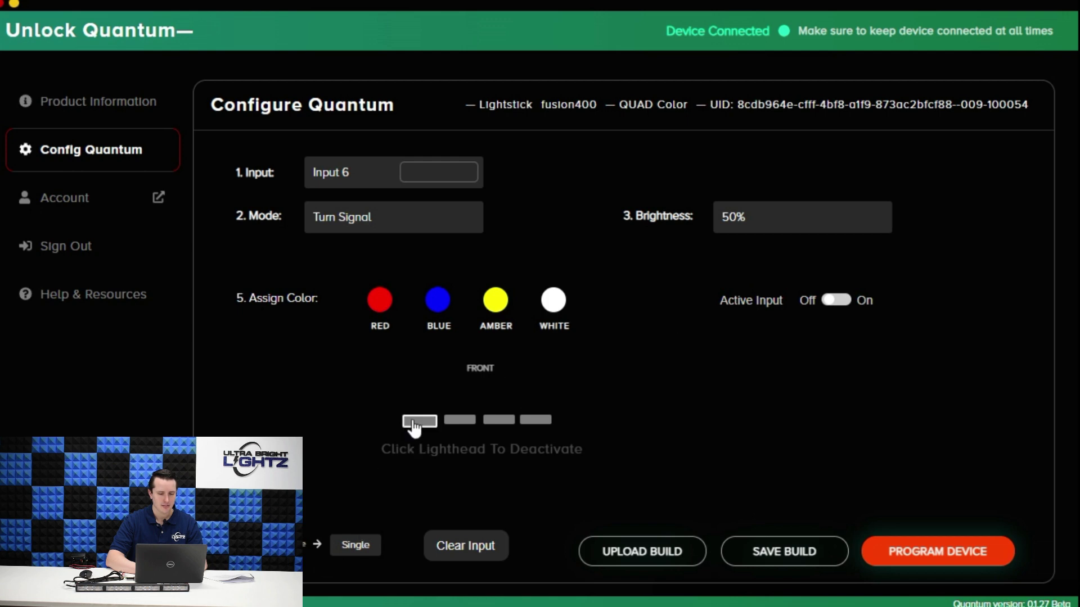
{"action": "left_click", "coordinate": [500, 302]}
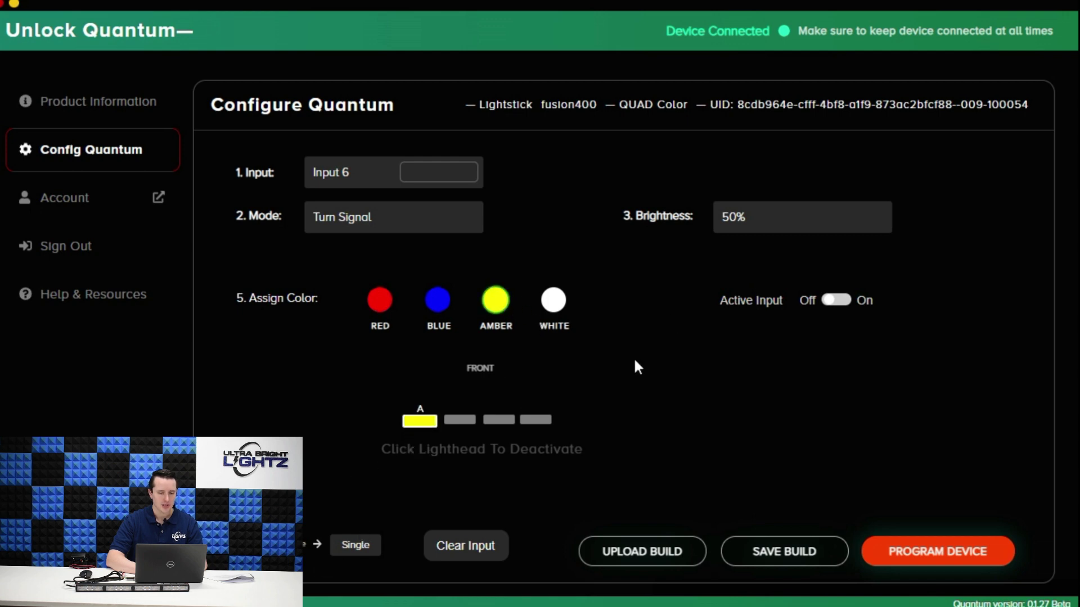
{"action": "left_click", "coordinate": [337, 183]}
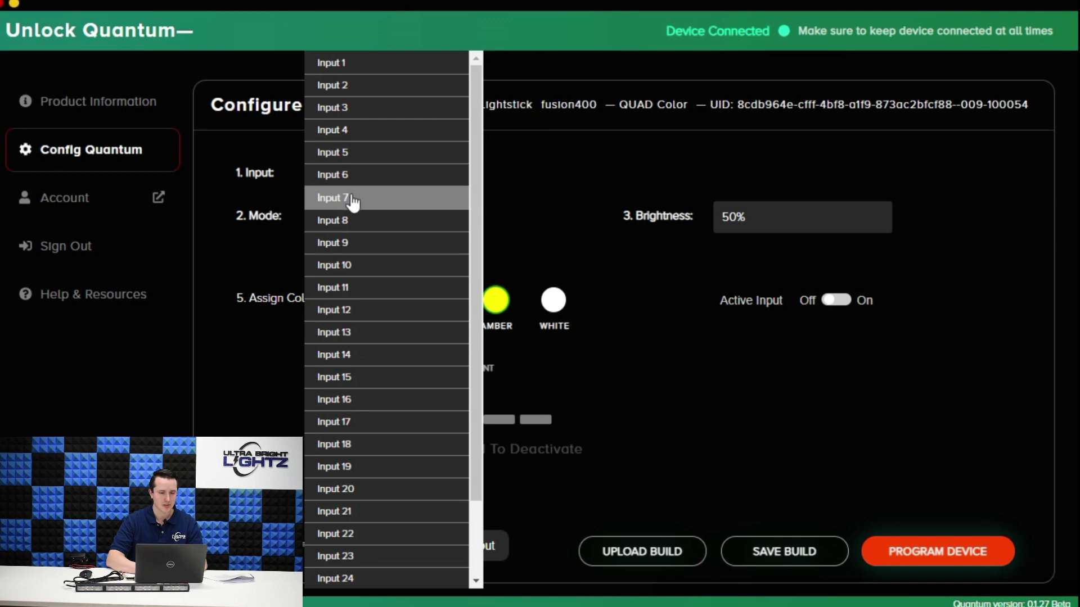
Configure Input 7 as Arrow Direction, Right-Fast, 100% brightness, all lightheads amber.
{"action": "left_click", "coordinate": [352, 203]}
{"action": "left_click", "coordinate": [354, 220]}
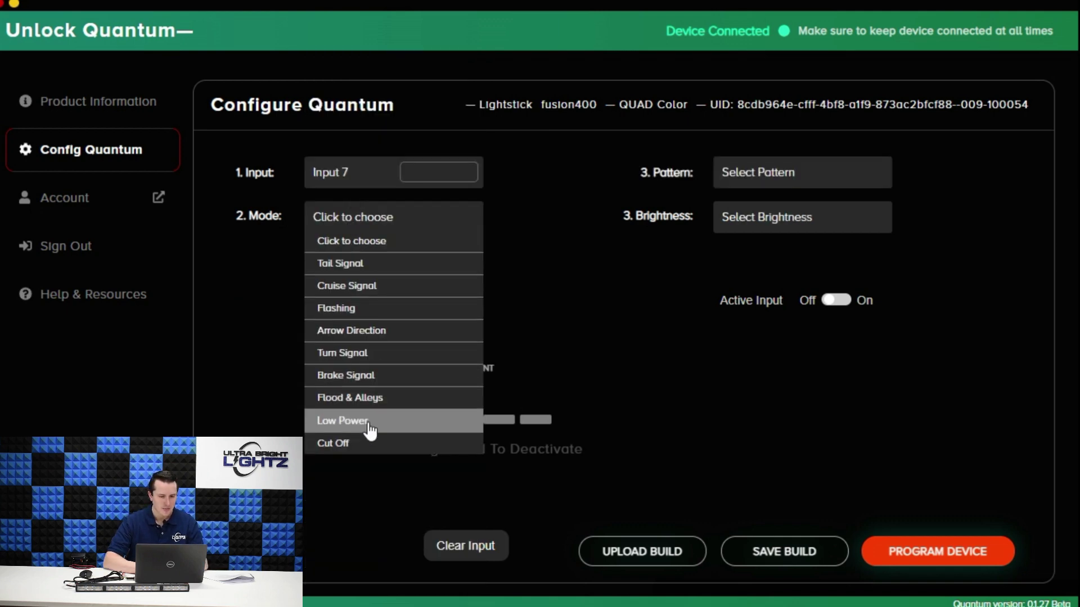
{"action": "left_click", "coordinate": [379, 331]}
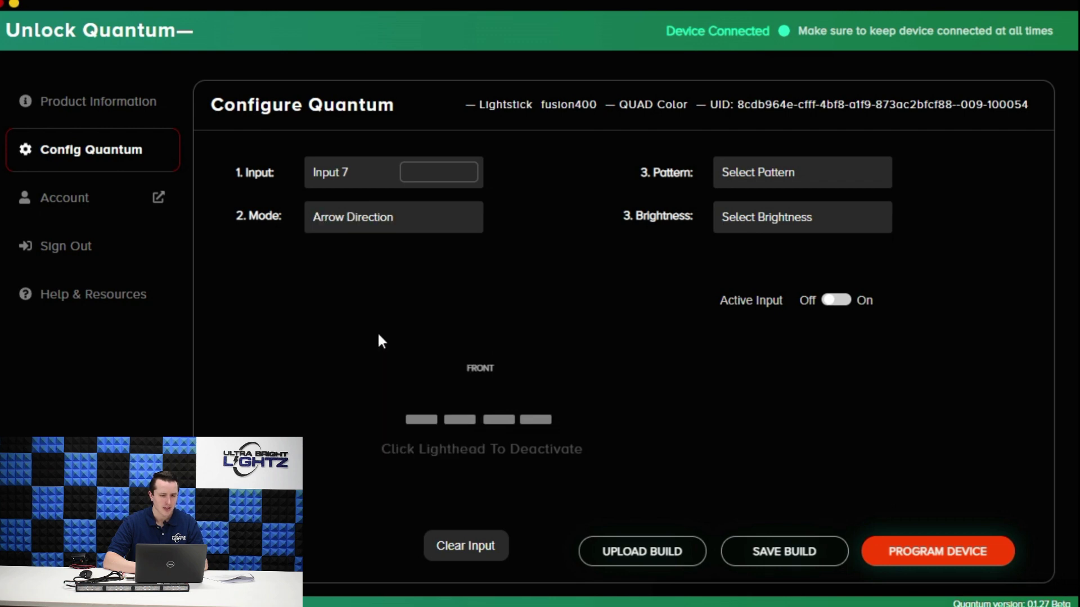
{"action": "left_click", "coordinate": [740, 176]}
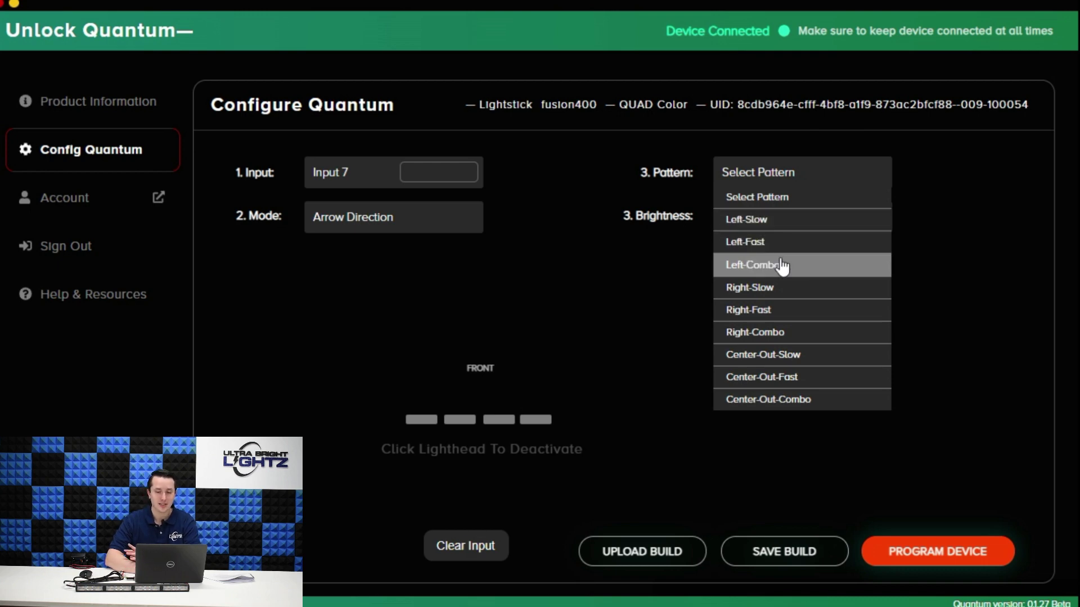
{"action": "left_click", "coordinate": [790, 306]}
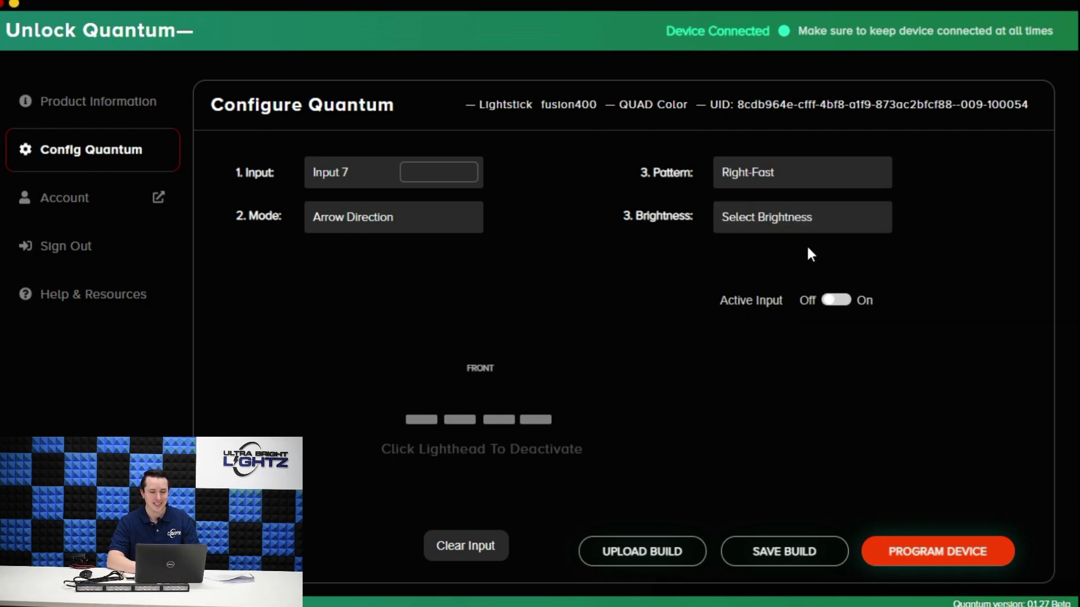
{"action": "left_click", "coordinate": [794, 218]}
{"action": "left_click", "coordinate": [752, 307]}
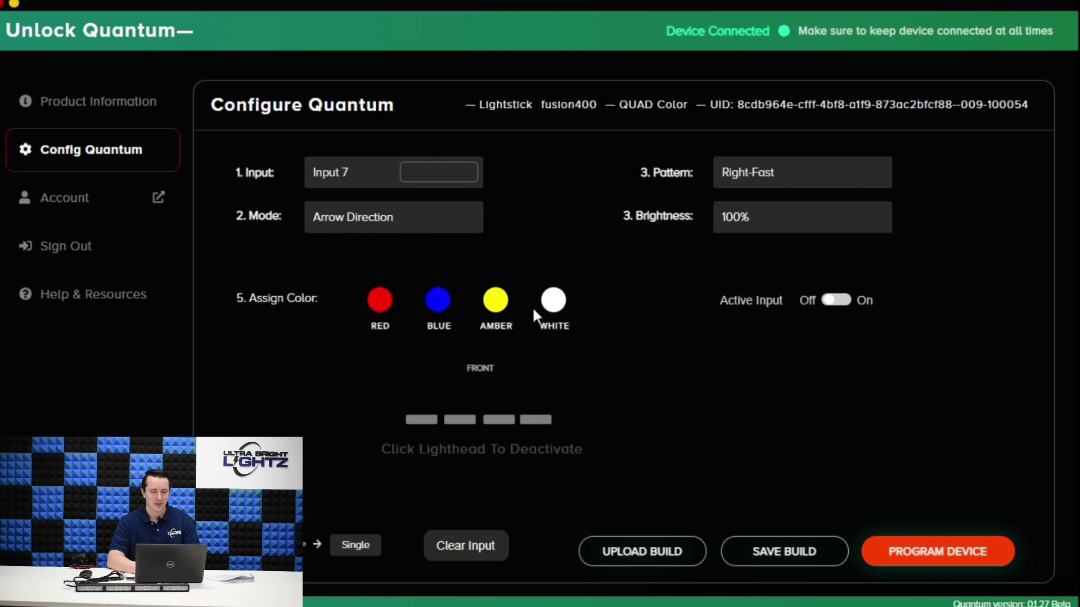
{"action": "left_click", "coordinate": [358, 546]}
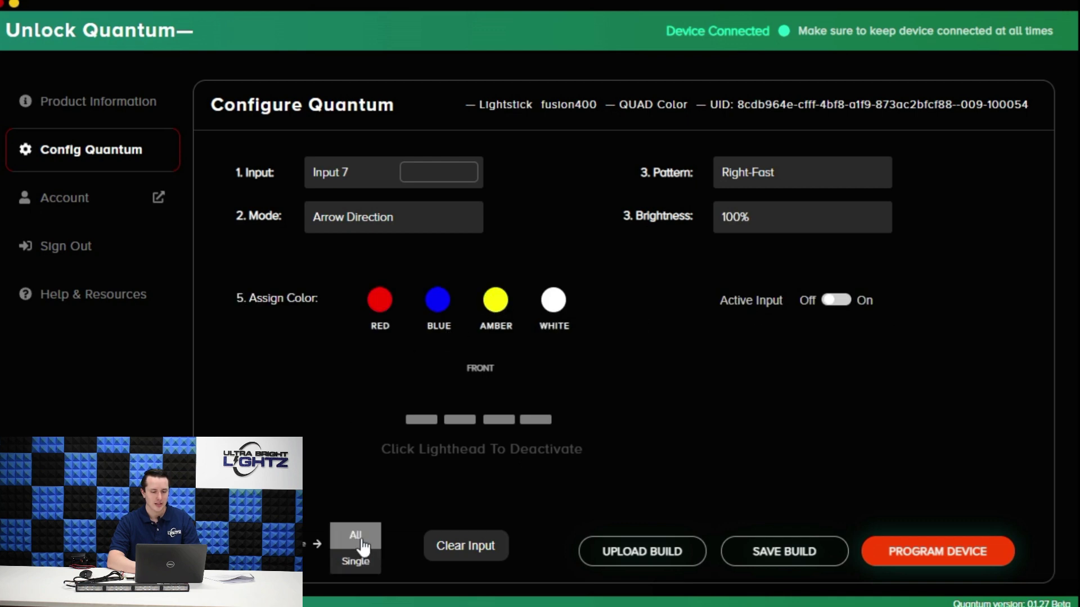
{"action": "left_click", "coordinate": [362, 535]}
{"action": "left_click", "coordinate": [496, 300]}
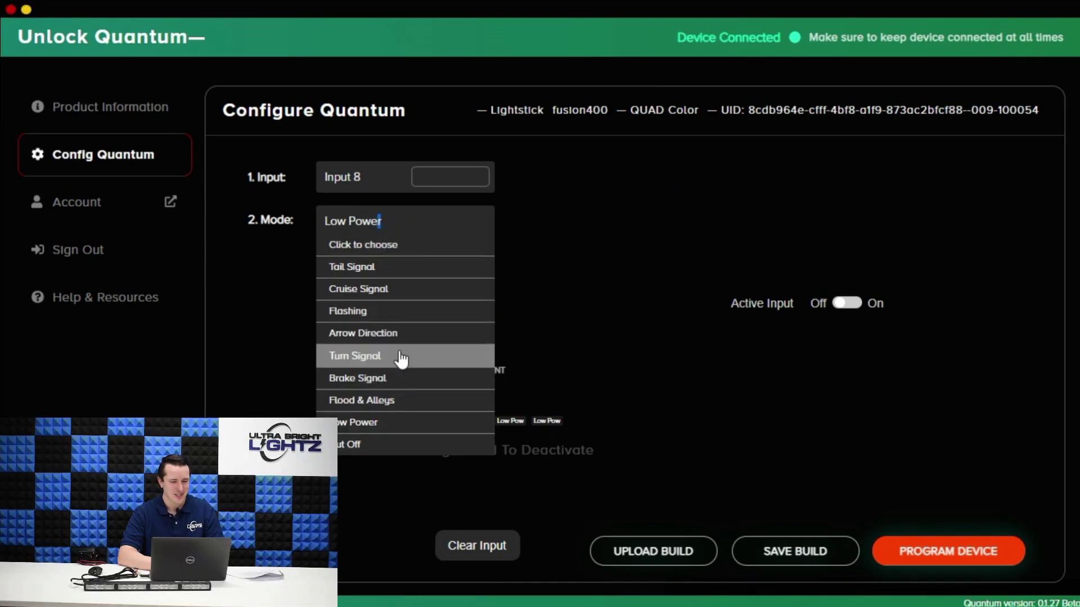
Set Input 8 to Brake Signal, Brake Pop pattern, 10% brightness, all lightheads red.
{"action": "left_click", "coordinate": [395, 380]}
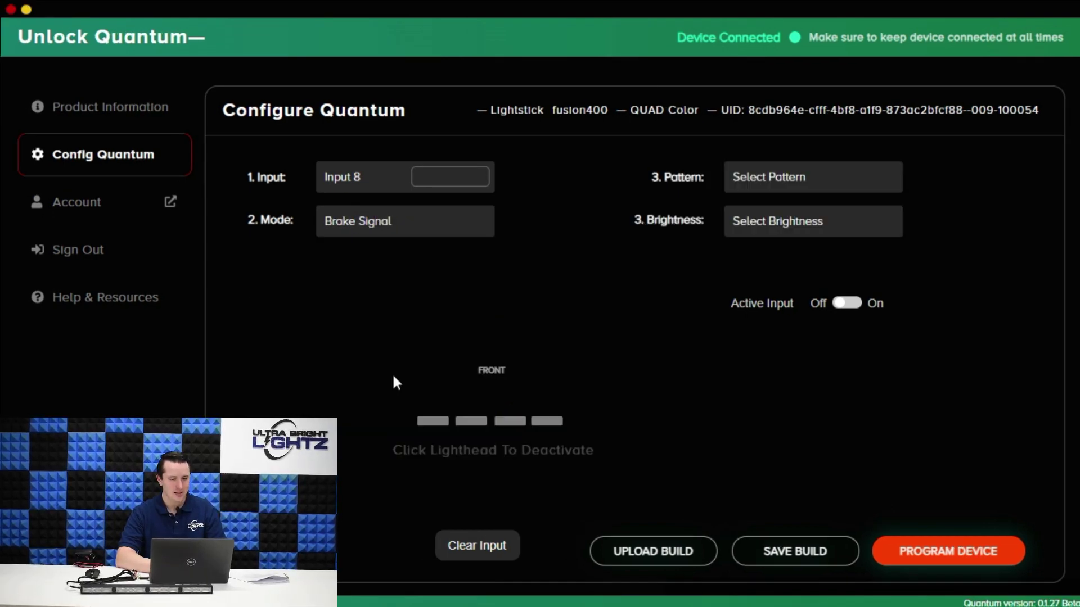
{"action": "left_click", "coordinate": [769, 179]}
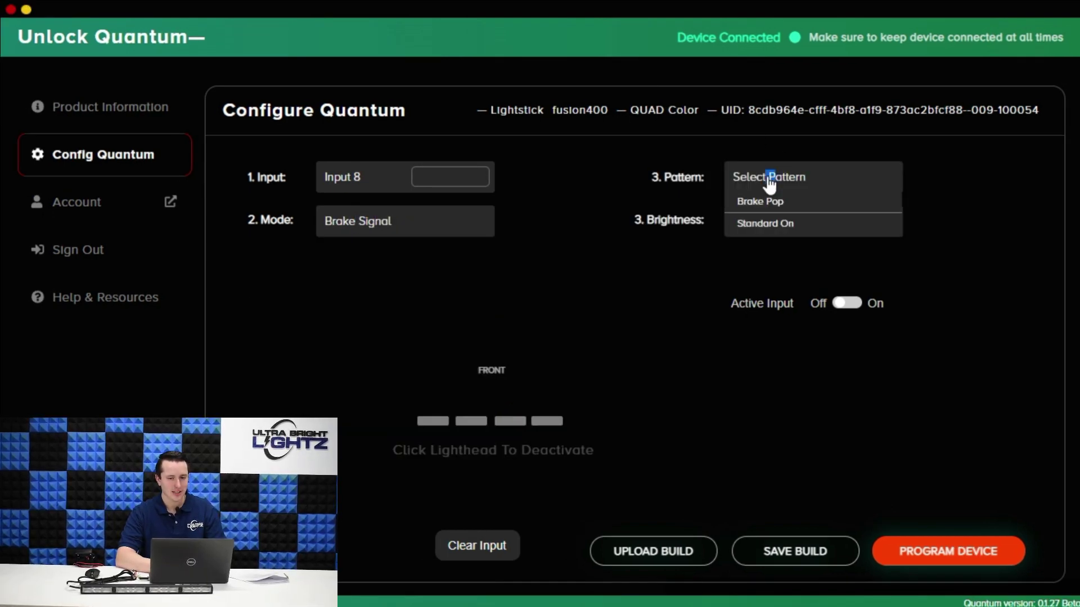
{"action": "left_click", "coordinate": [783, 207]}
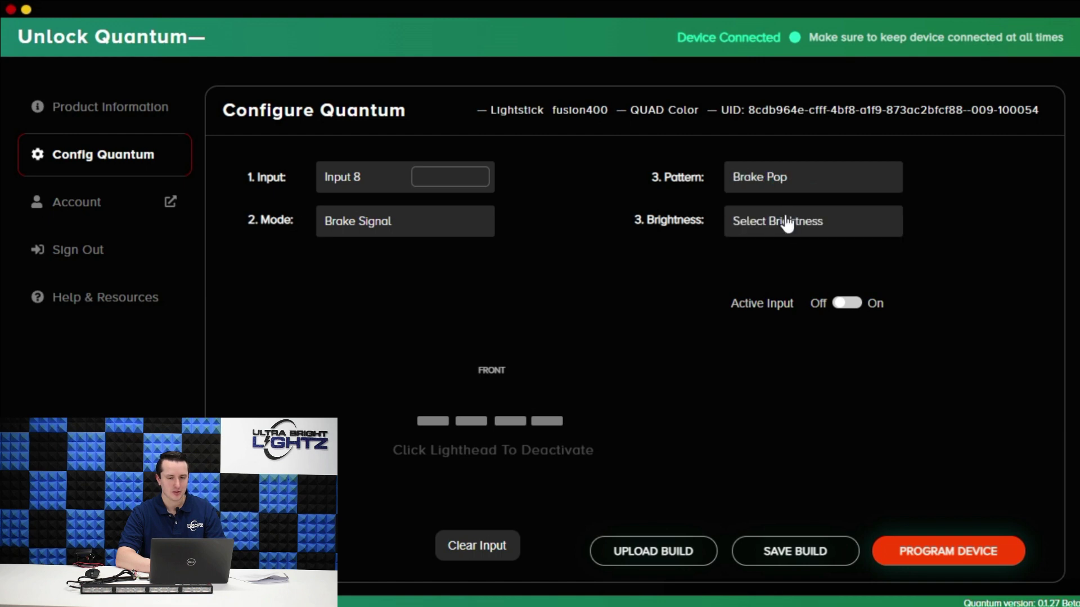
{"action": "left_click", "coordinate": [785, 223]}
{"action": "left_click", "coordinate": [767, 265]}
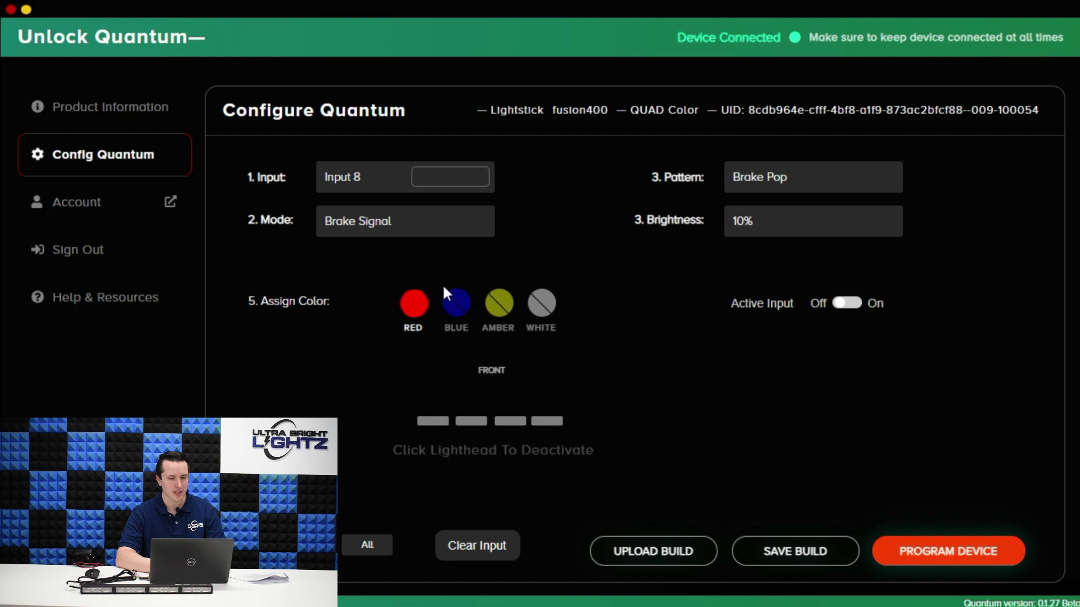
{"action": "left_click", "coordinate": [414, 305]}
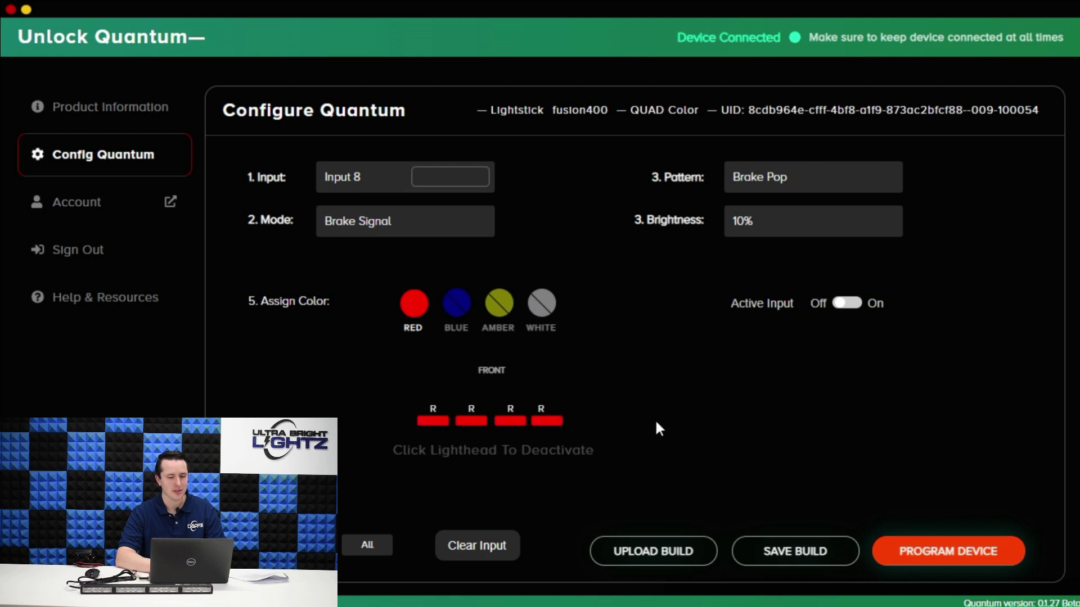
Turn off the middle two lightheads, then program the configuration to the device.
{"action": "left_click", "coordinate": [367, 545]}
{"action": "left_click", "coordinate": [371, 558]}
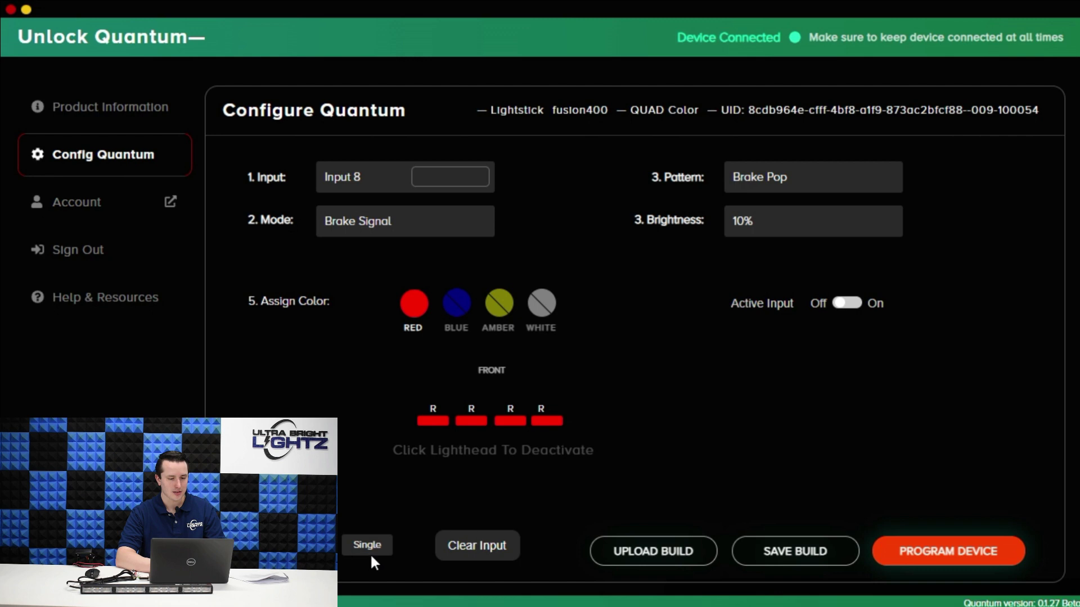
{"action": "left_click", "coordinate": [471, 423]}
{"action": "left_click", "coordinate": [504, 423]}
{"action": "left_click", "coordinate": [510, 424]}
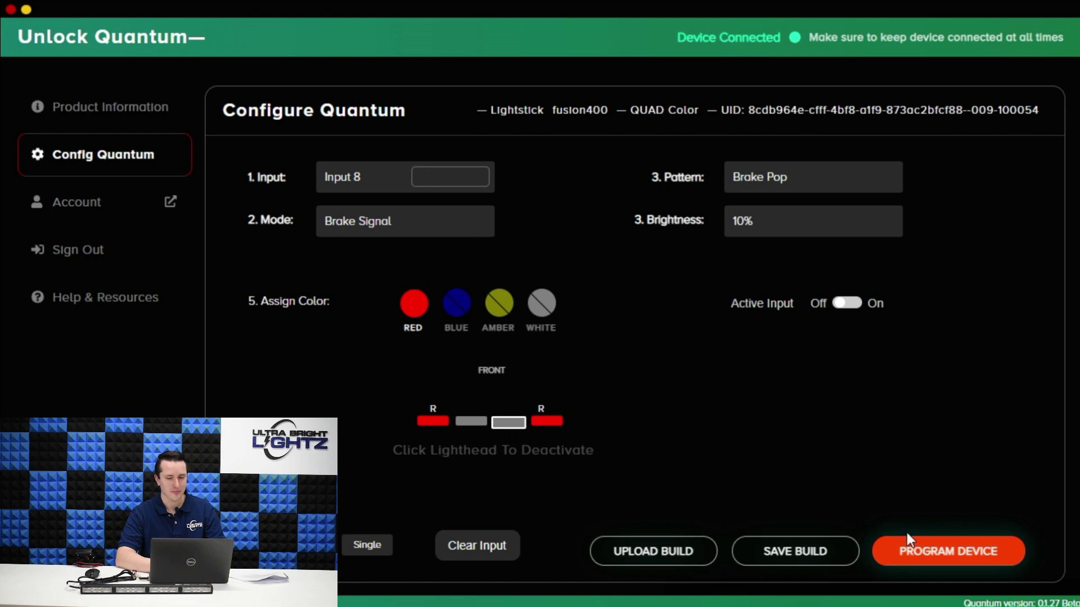
{"action": "left_click", "coordinate": [917, 543]}
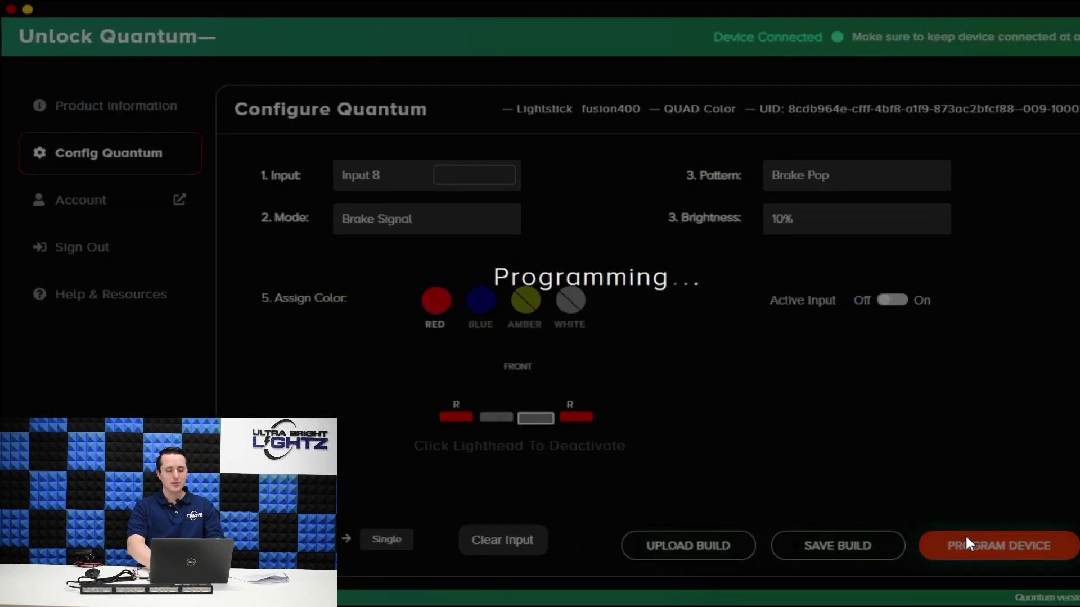